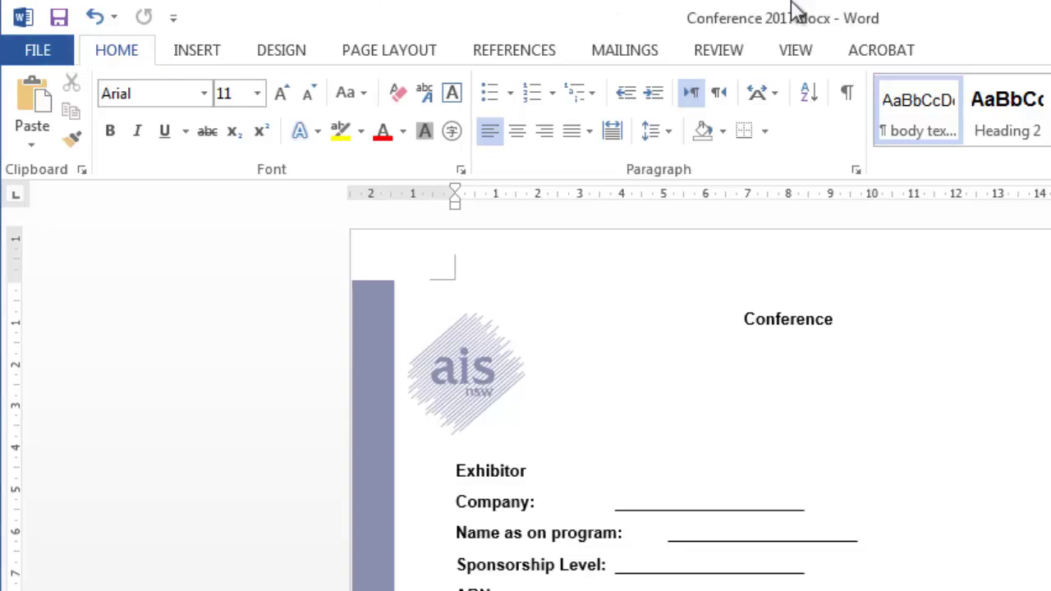
# - Convert the Word document to PDF as Conference 2017.pdf, opening the result in Acrobat
pyautogui.click(885, 51)
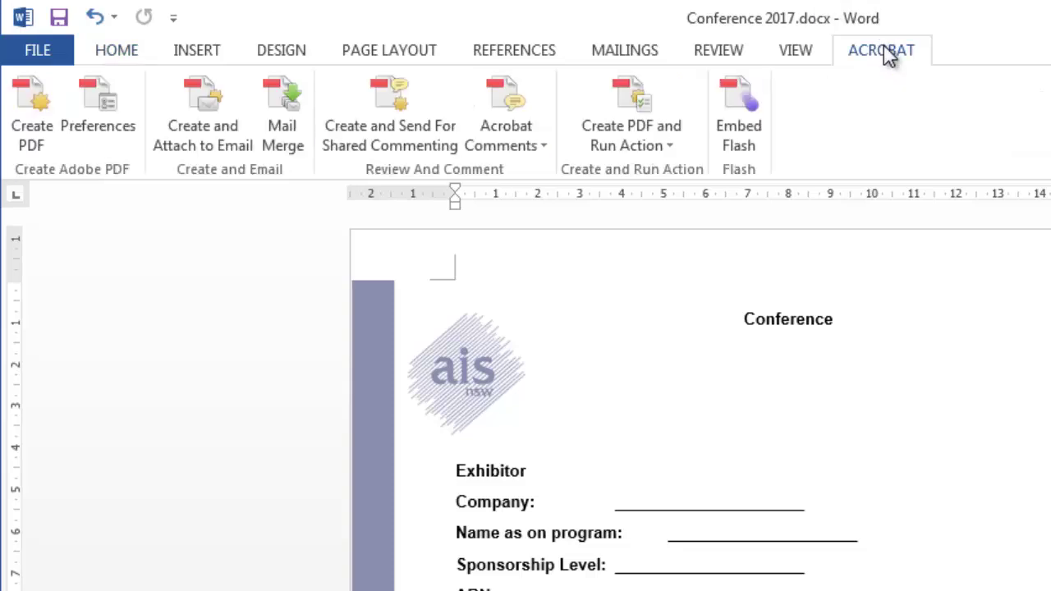
pyautogui.click(29, 106)
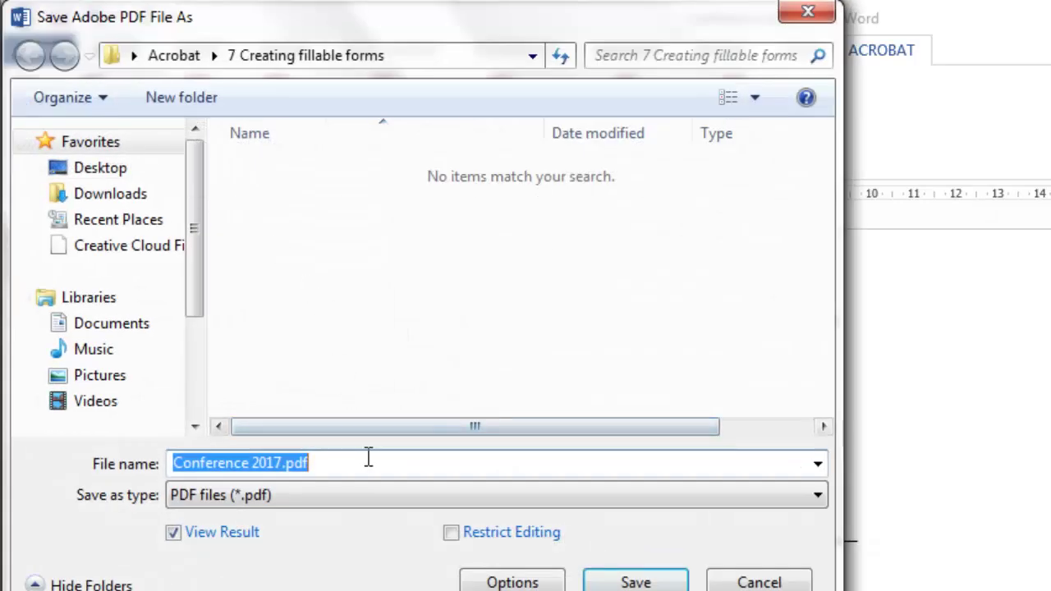
pyautogui.click(634, 581)
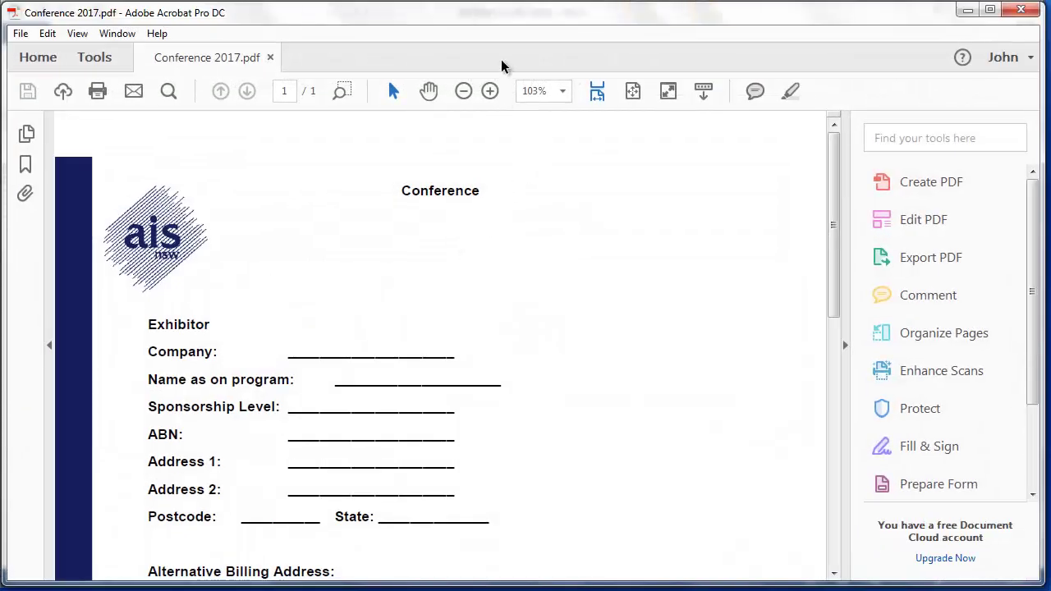
pyautogui.click(20, 33)
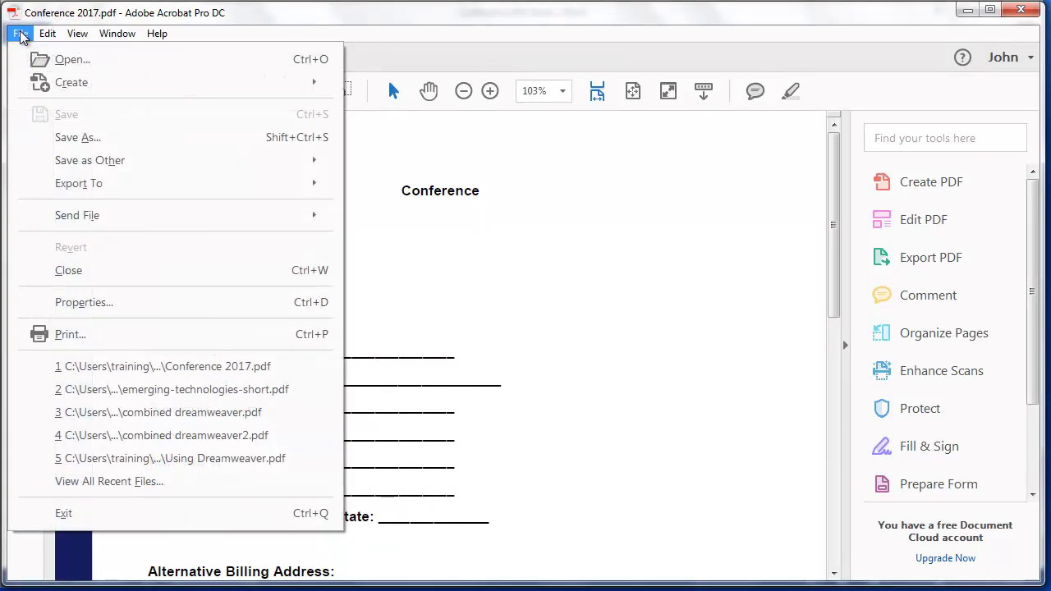
pyautogui.click(51, 57)
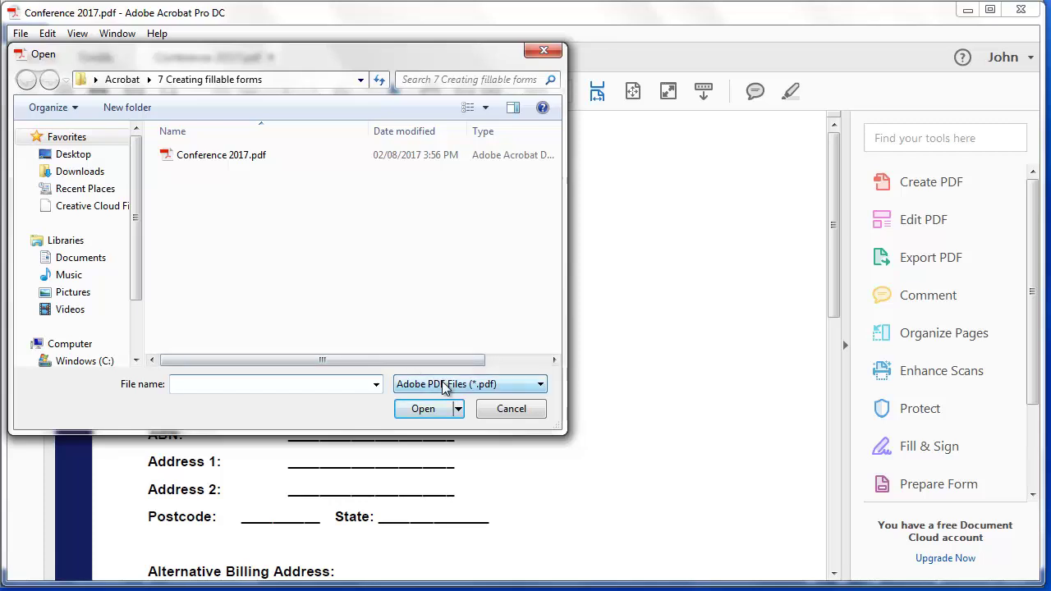
pyautogui.click(445, 386)
pyautogui.click(450, 414)
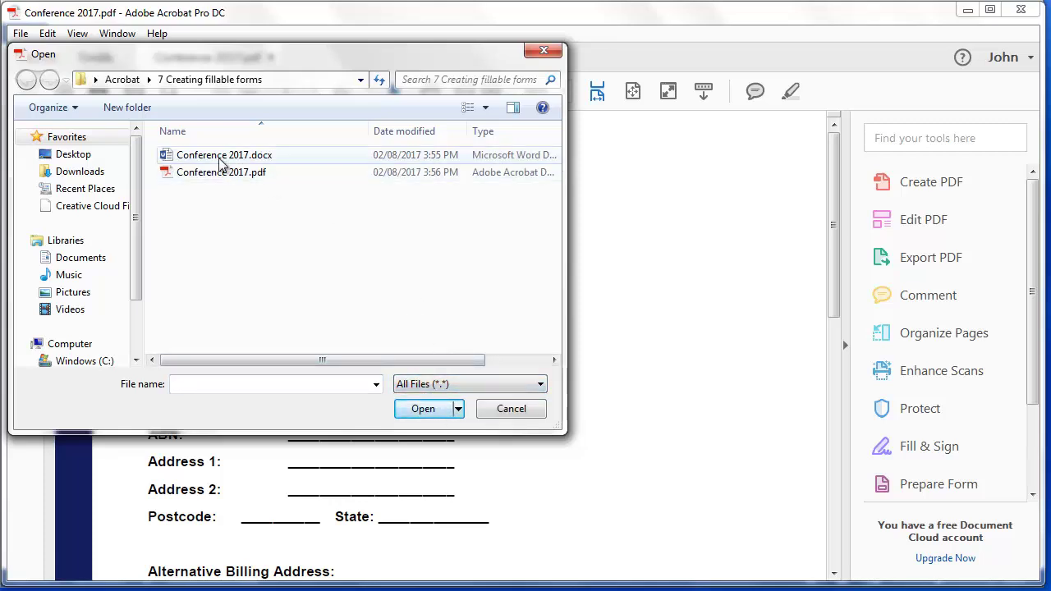
pyautogui.click(505, 408)
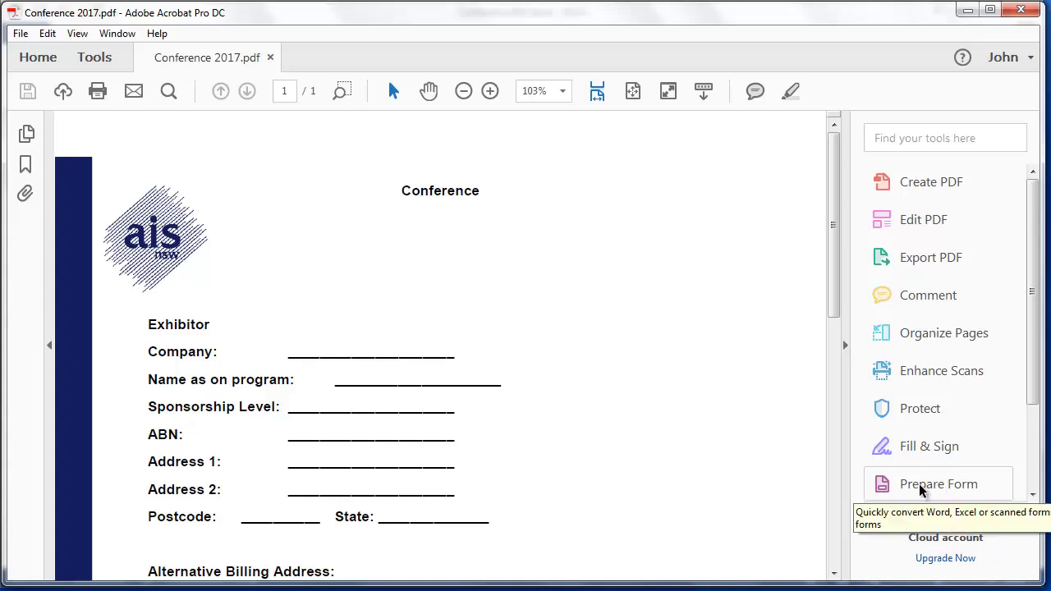
# - Run Prepare Form on the Conference 2017 PDF with automatic field detection
pyautogui.click(921, 486)
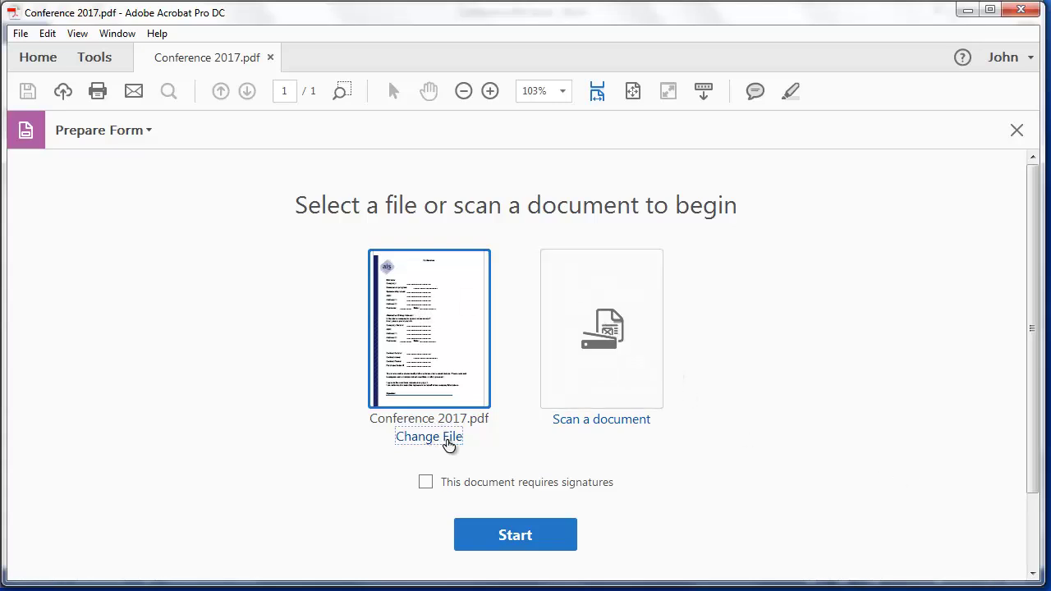
pyautogui.click(525, 538)
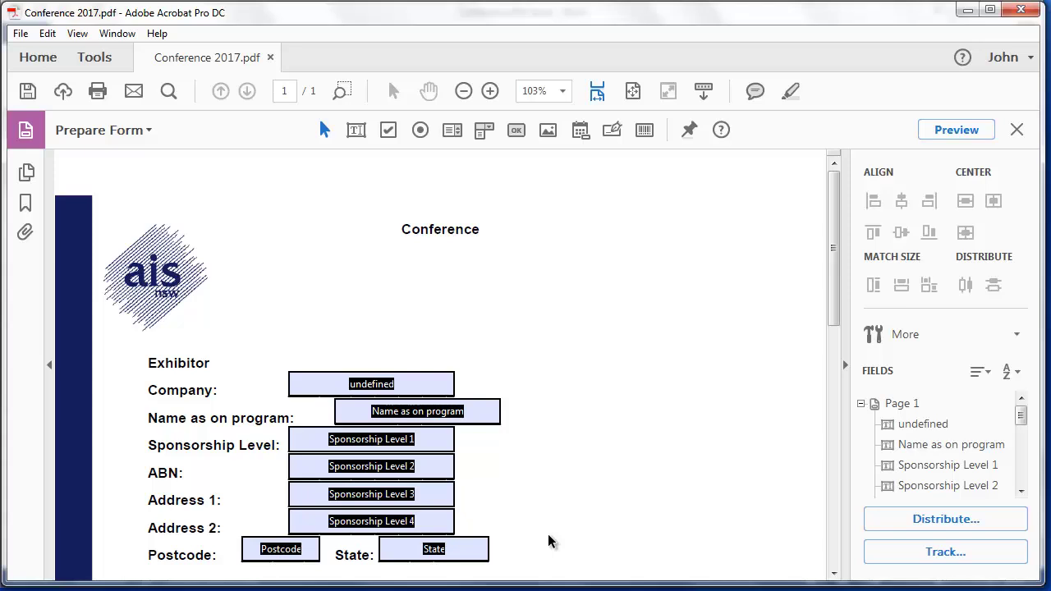
pyautogui.scroll(-1, 669, 307)
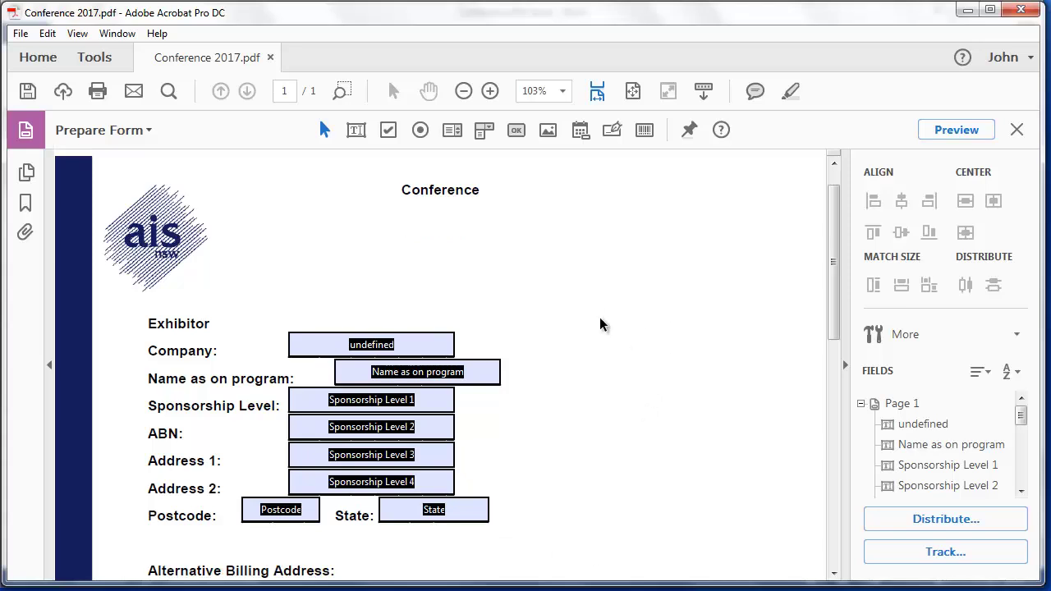
pyautogui.scroll(-1, 592, 304)
pyautogui.click(411, 307)
pyautogui.moveTo(410, 306); pyautogui.dragTo(446, 272)
pyautogui.keyDown('ctrl'); pyautogui.click(478, 339); pyautogui.keyUp('ctrl')
pyautogui.moveTo(478, 338); pyautogui.dragTo(647, 355)
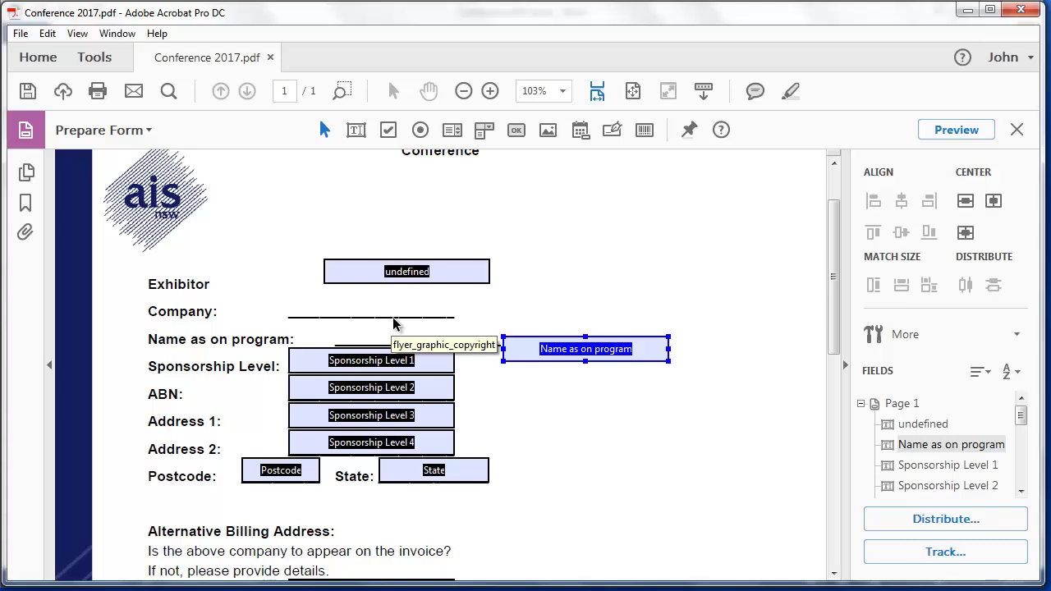
pyautogui.hotkey('ctrl', 'z')
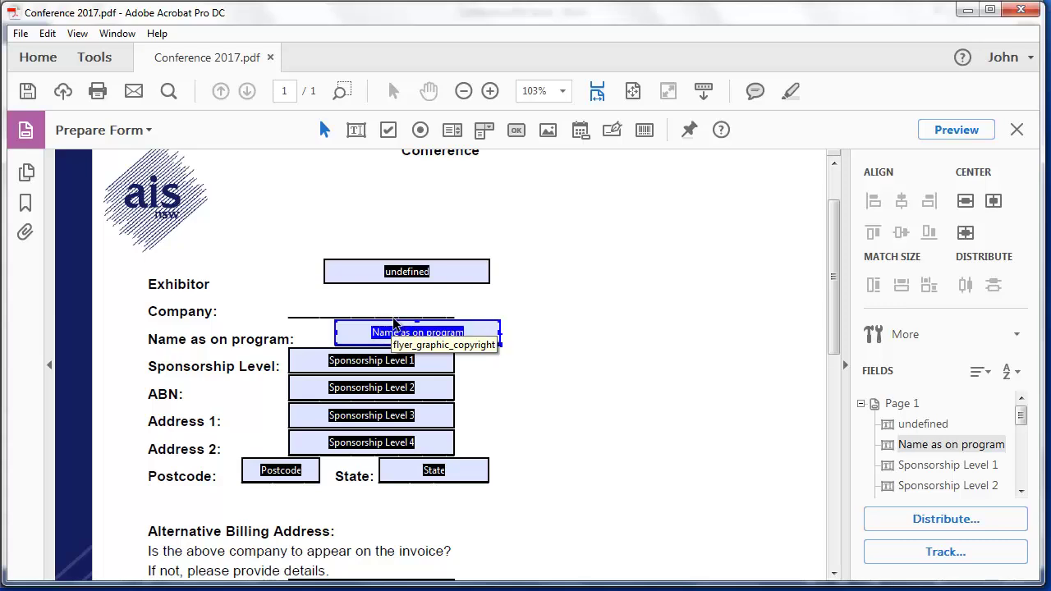
pyautogui.hotkey('ctrl', 'z')
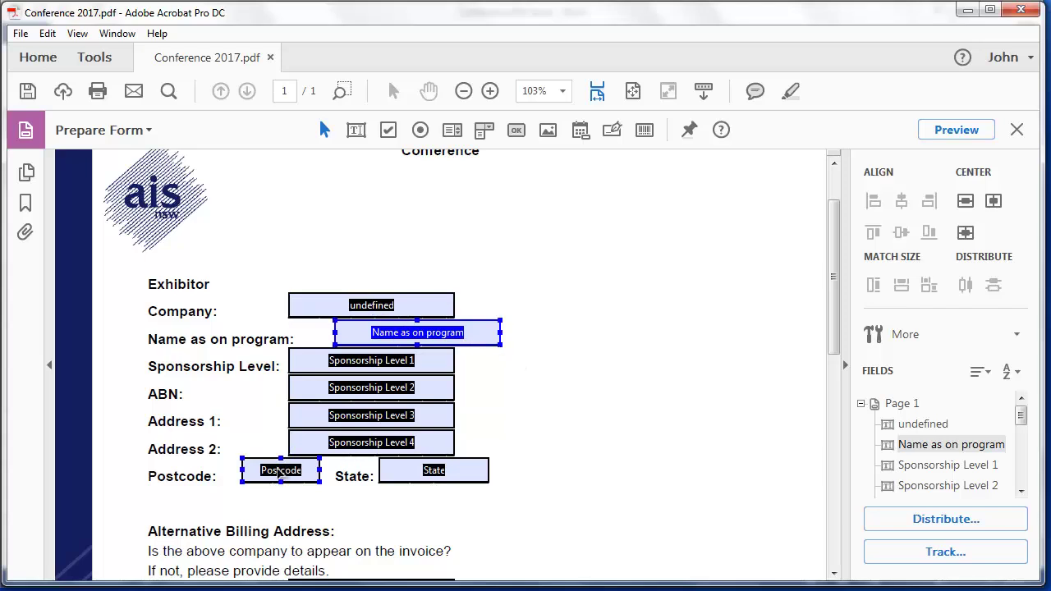
pyautogui.keyDown('shift'); pyautogui.click(386, 366); pyautogui.keyUp('shift')
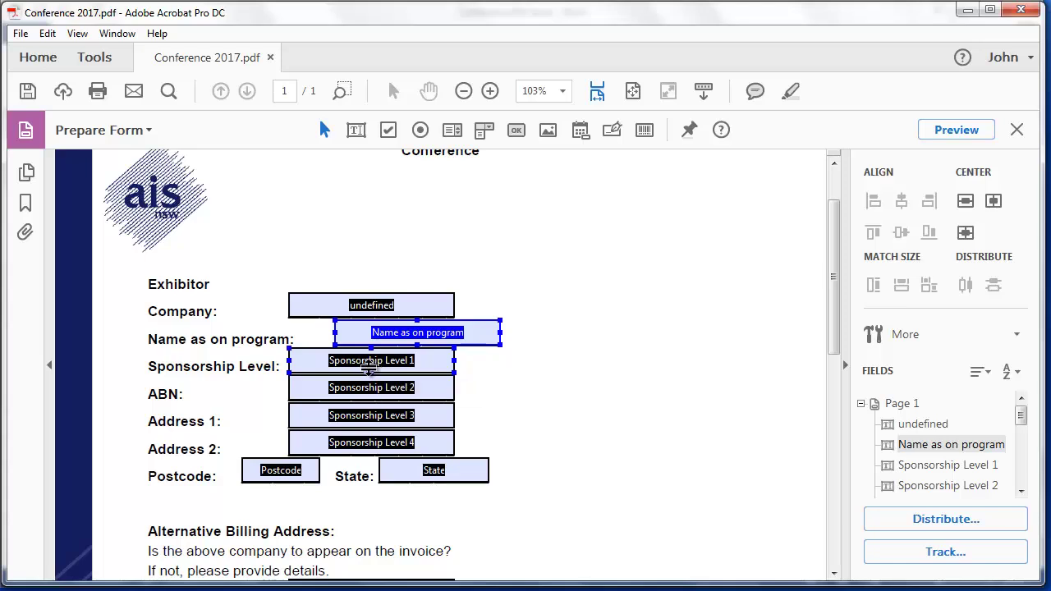
pyautogui.keyDown('ctrl'); pyautogui.click(371, 367); pyautogui.keyUp('ctrl')
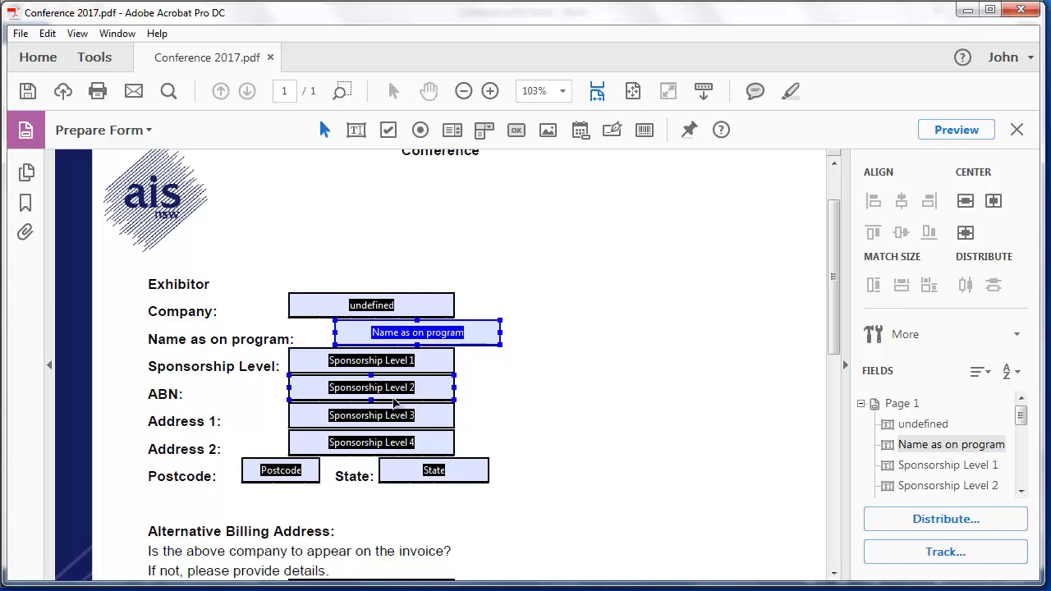
# - Rename the Sponsorship Level 2 field to ABN and clear its old tooltip
pyautogui.doubleClick(399, 395)
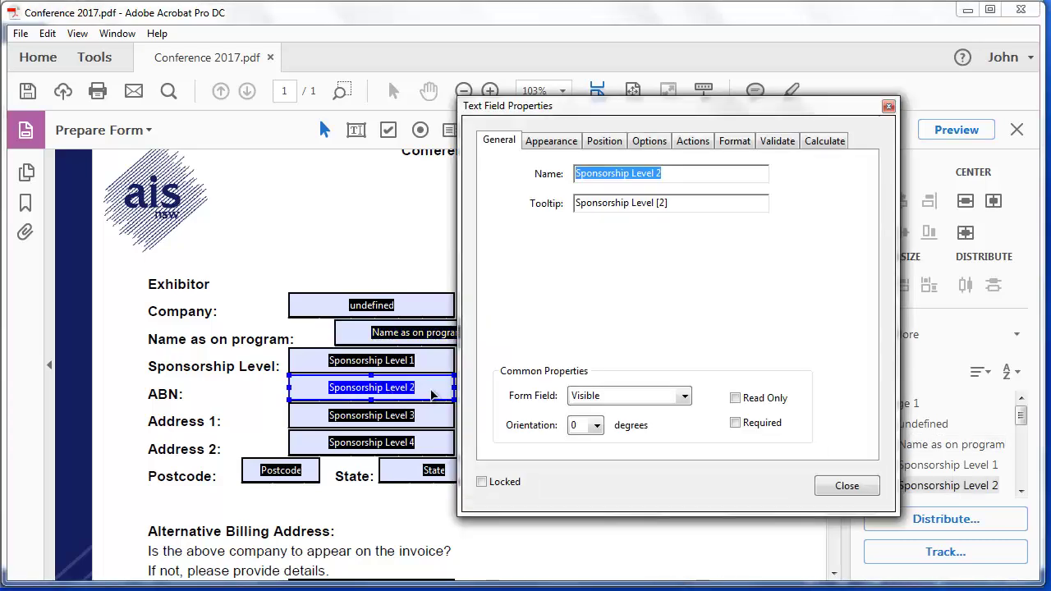
pyautogui.write('ABN')
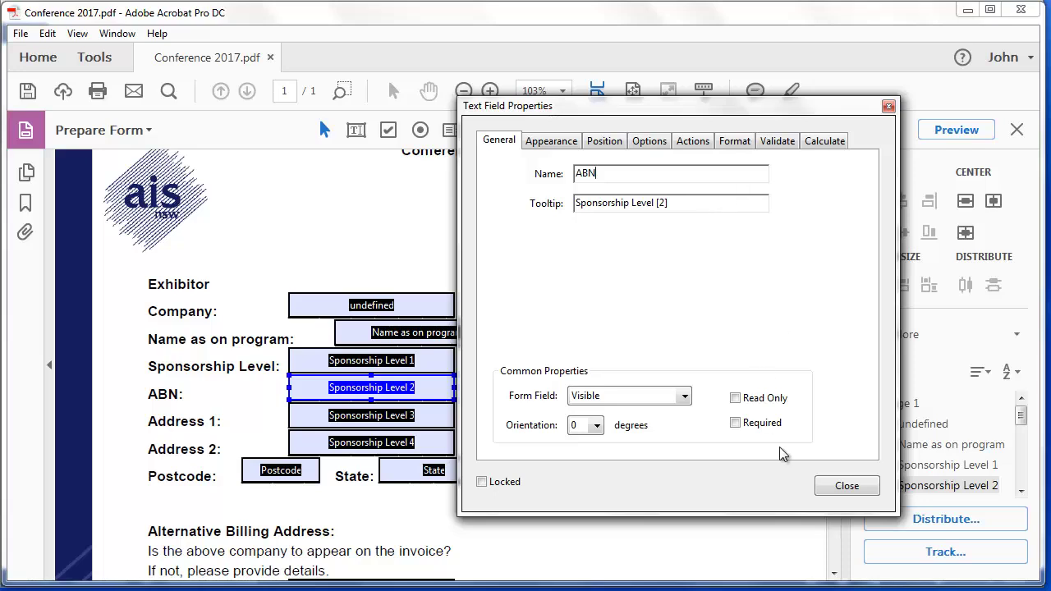
pyautogui.click(697, 203)
pyautogui.moveTo(576, 202); pyautogui.dragTo(734, 203)
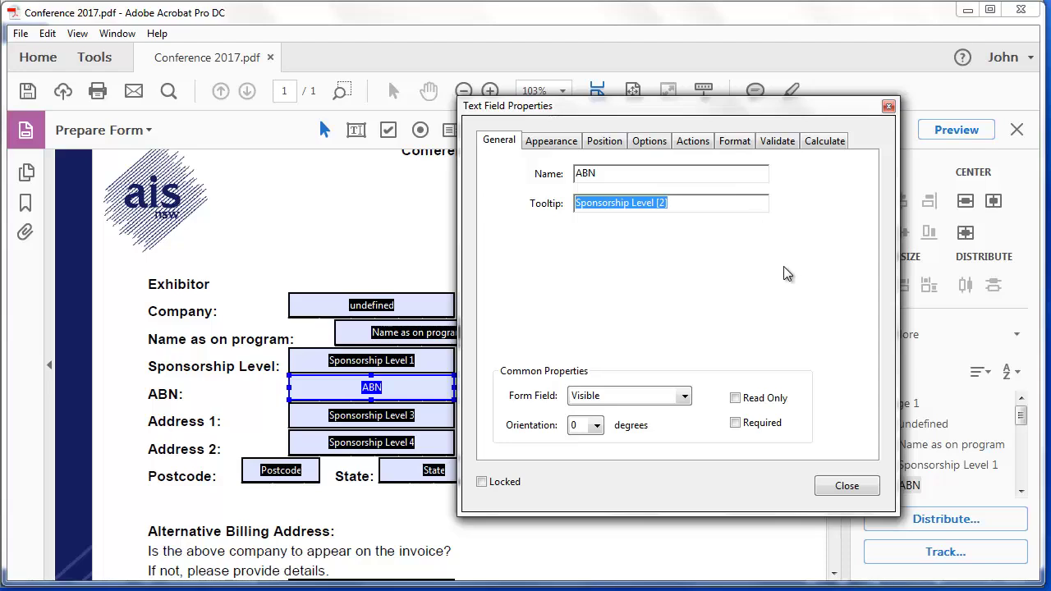
pyautogui.press('BackSpace')
pyautogui.click(851, 487)
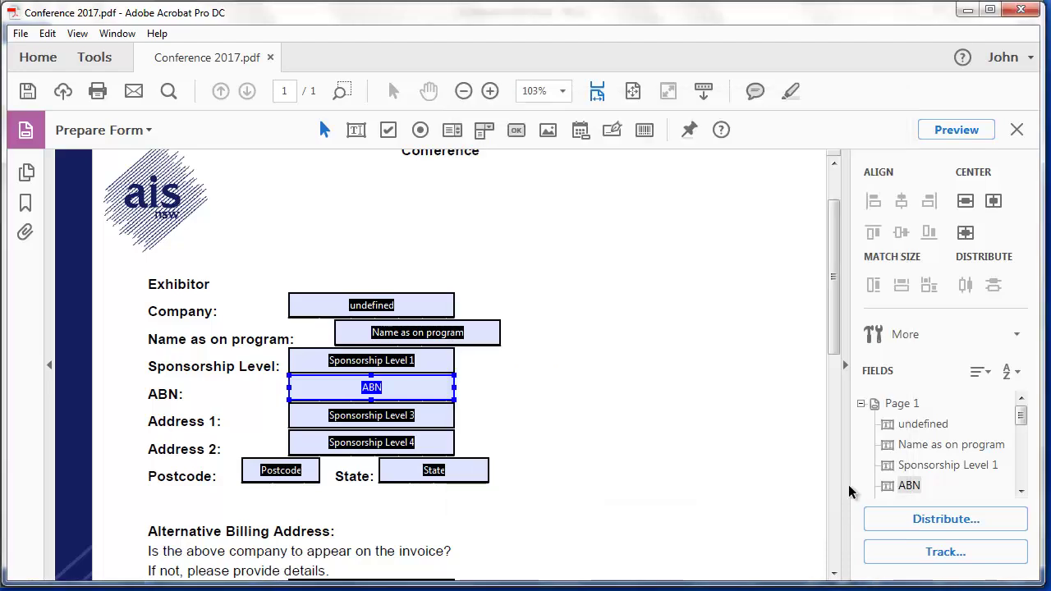
# - Rename the undefined field to Company
pyautogui.keyDown('shift'); pyautogui.click(366, 307); pyautogui.keyUp('shift')
pyautogui.doubleClick(366, 307)
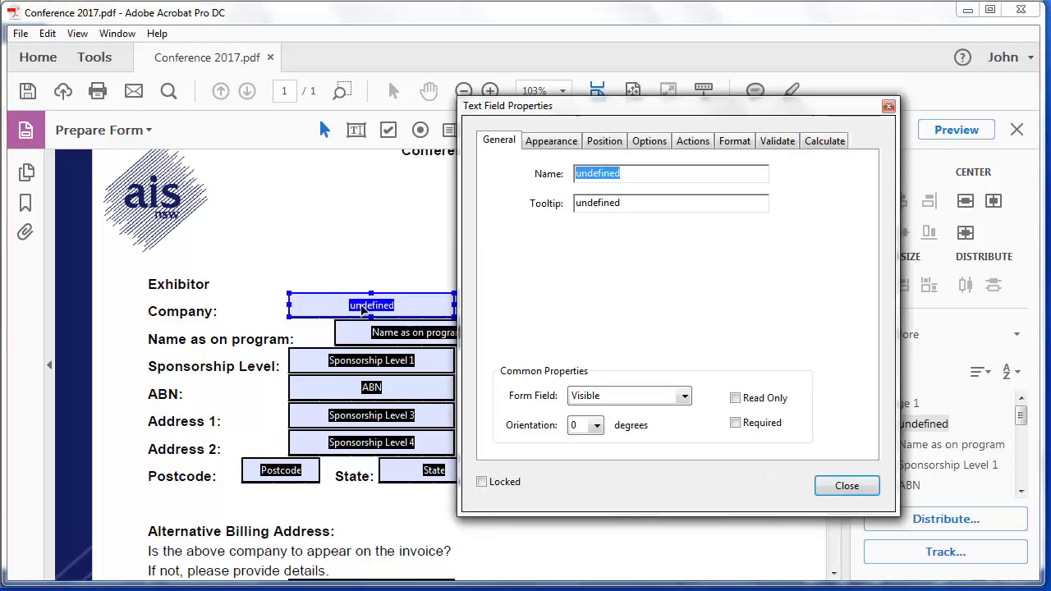
pyautogui.write('Company')
pyautogui.press('Return')
pyautogui.click(441, 333)
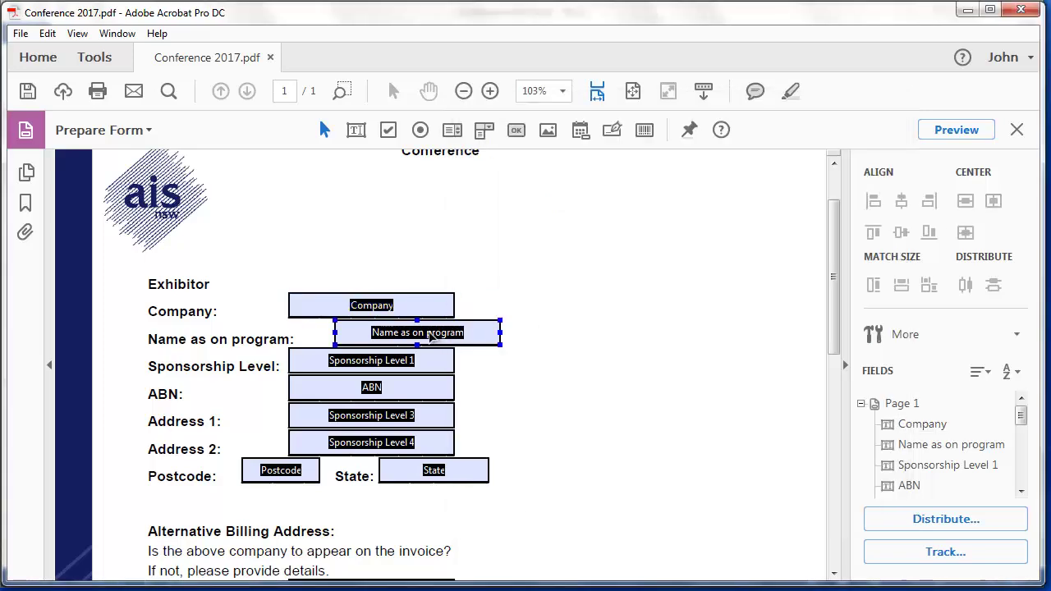
# - Change the Name as on program tooltip to 'Name EXACTLY as to appear on program'
pyautogui.click(182, 333)
pyautogui.click(387, 338)
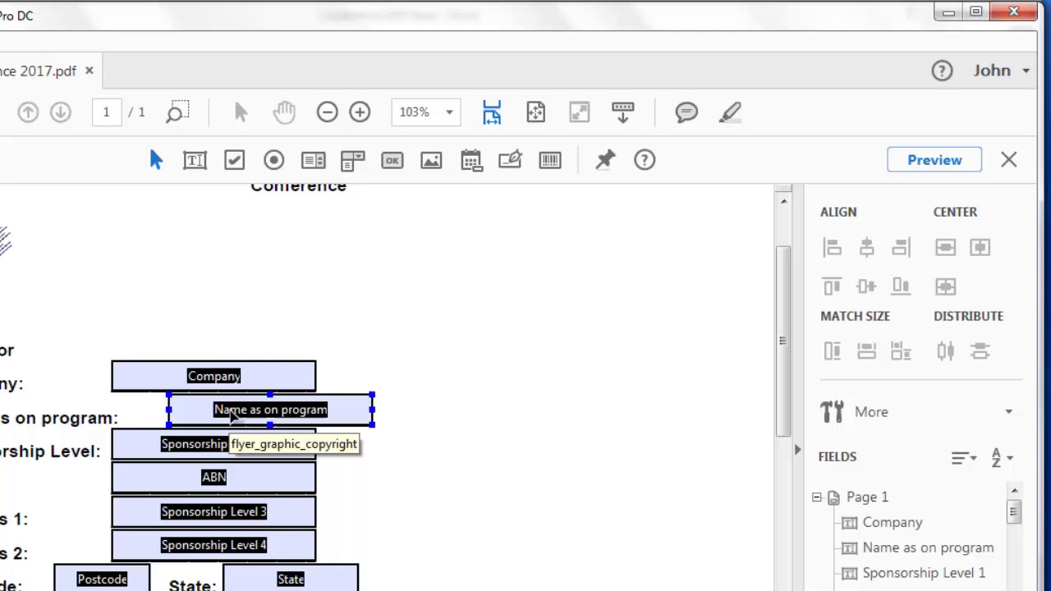
pyautogui.doubleClick(388, 338)
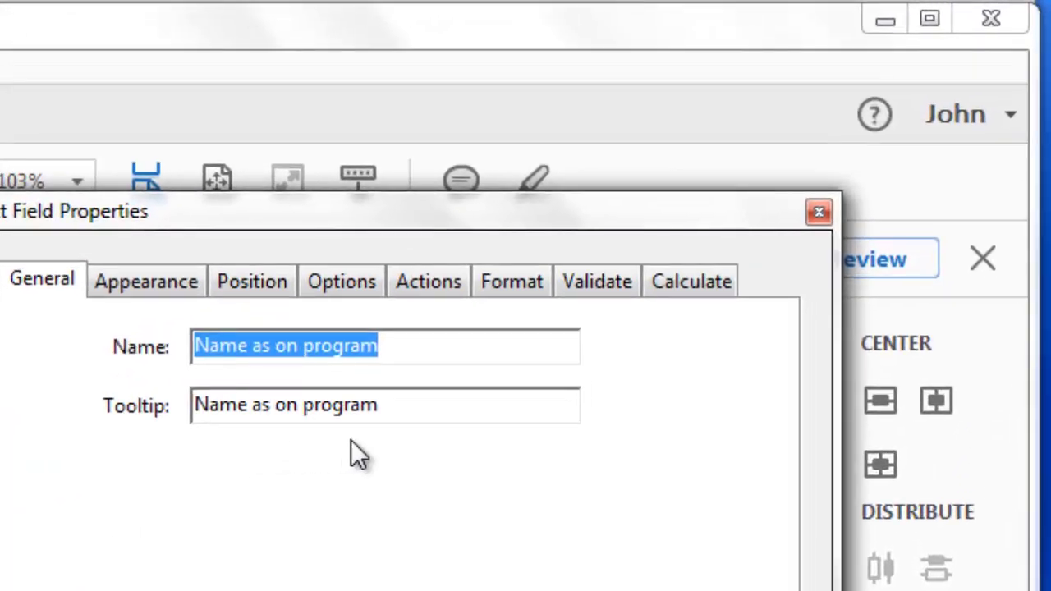
pyautogui.click(498, 352)
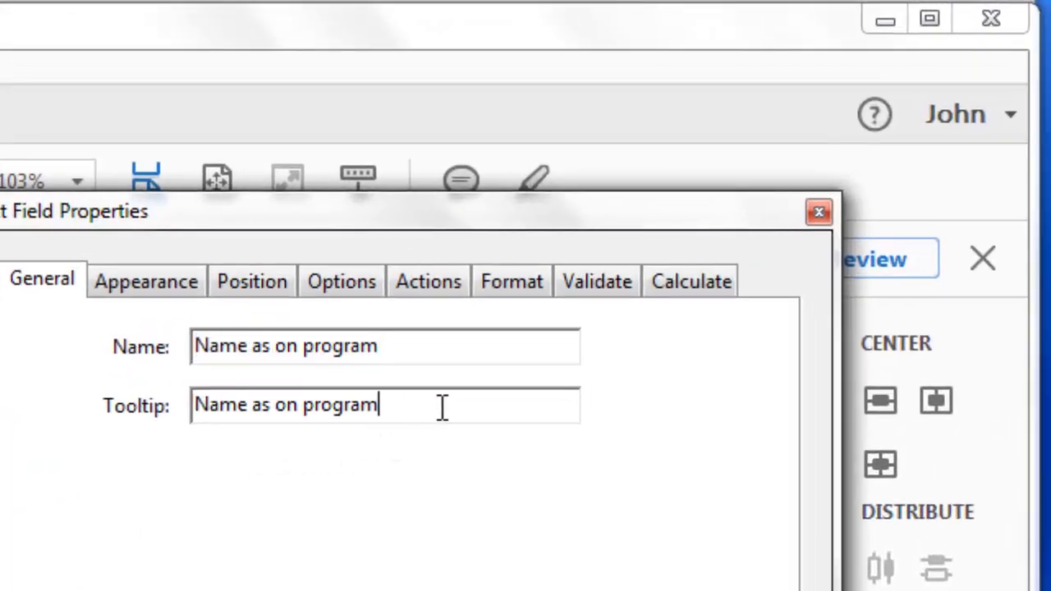
pyautogui.click(253, 407)
pyautogui.write('EXACTLY')
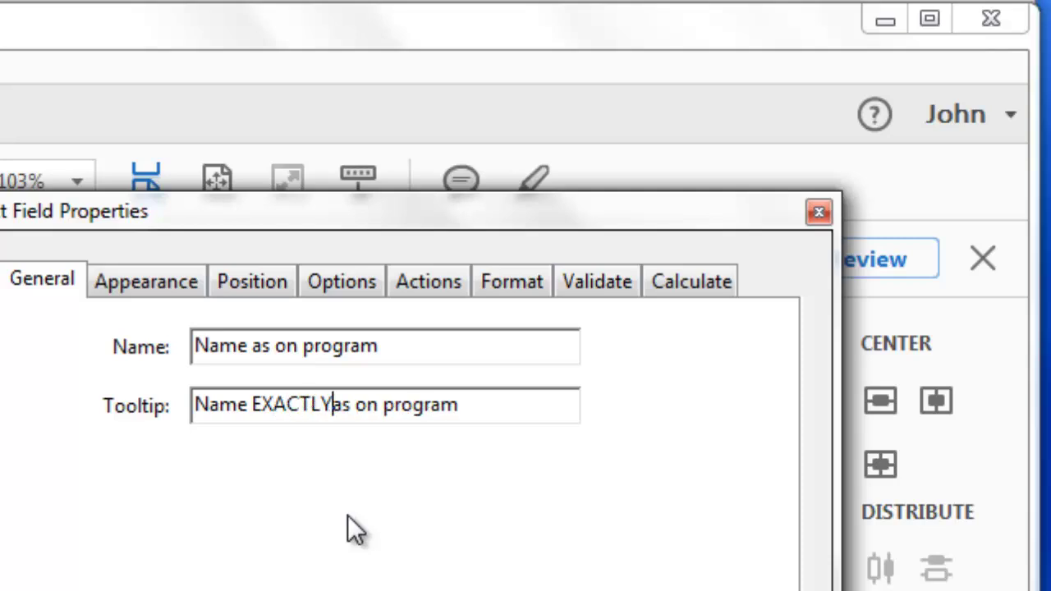
pyautogui.press('Right')
pyautogui.press('Right')
pyautogui.write('to appear')
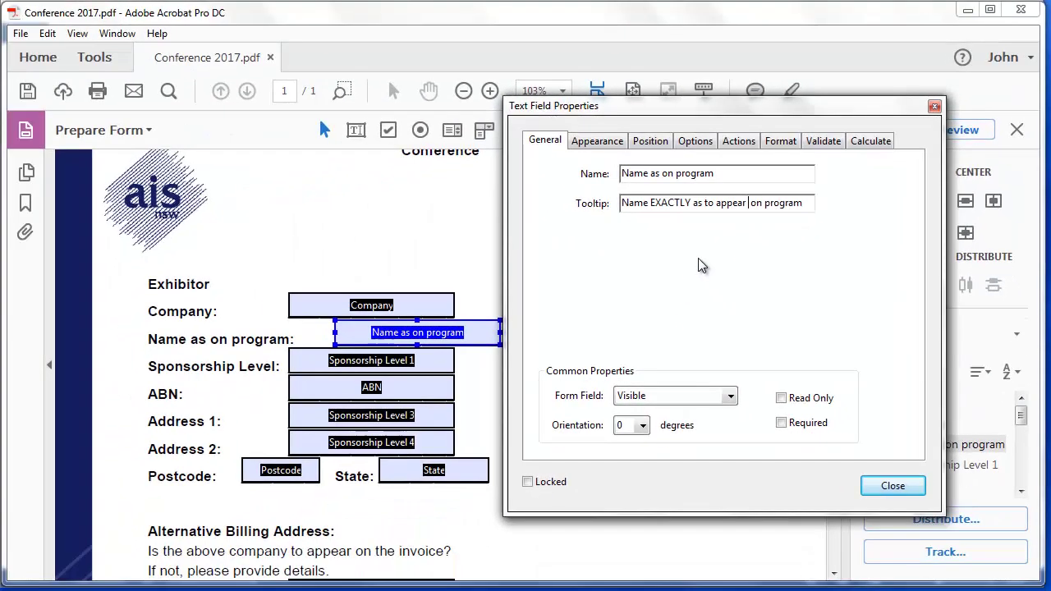
pyautogui.press('Delete')
pyautogui.press('Return')
pyautogui.click(325, 312)
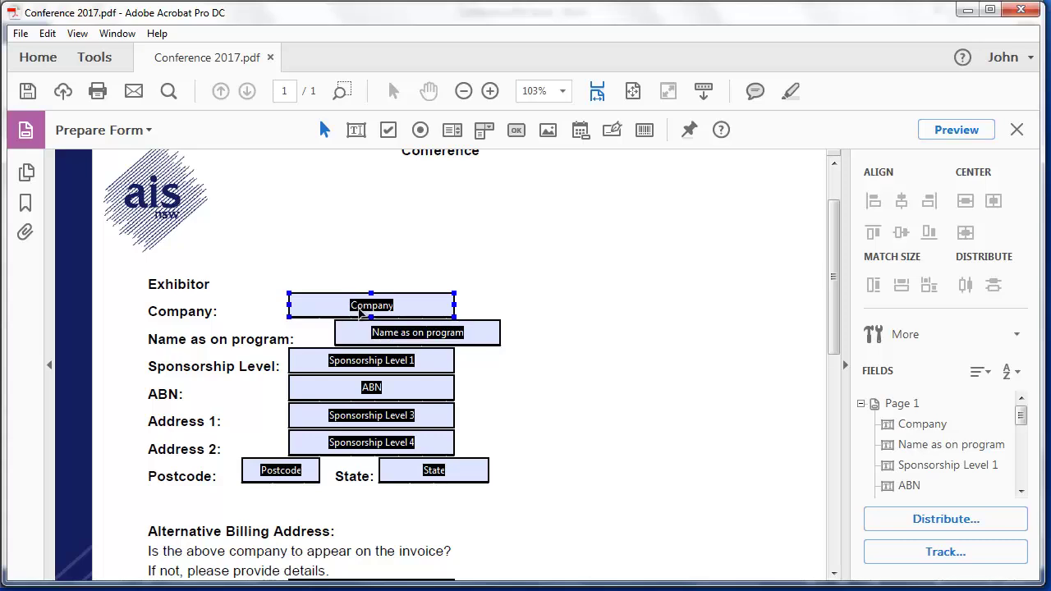
# - Mark the Company and Name as on program fields as Required
pyautogui.doubleClick(358, 312)
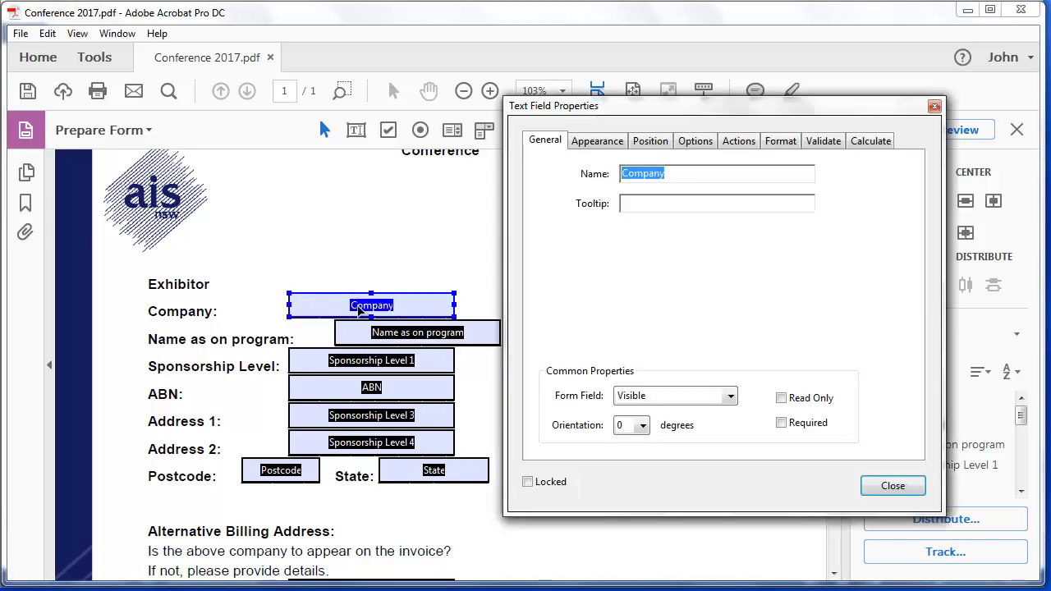
pyautogui.click(782, 423)
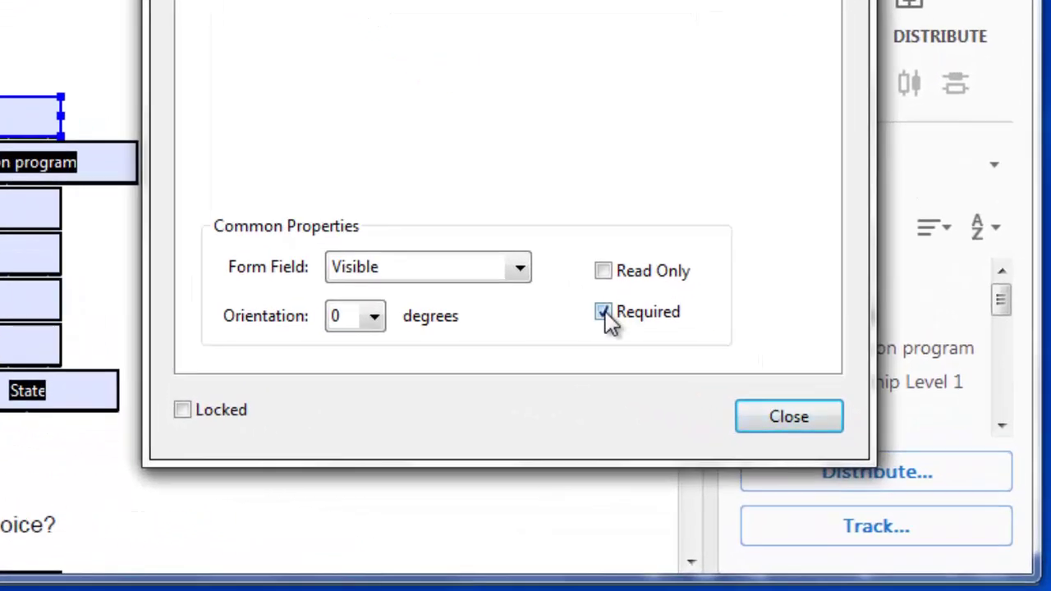
pyautogui.click(801, 419)
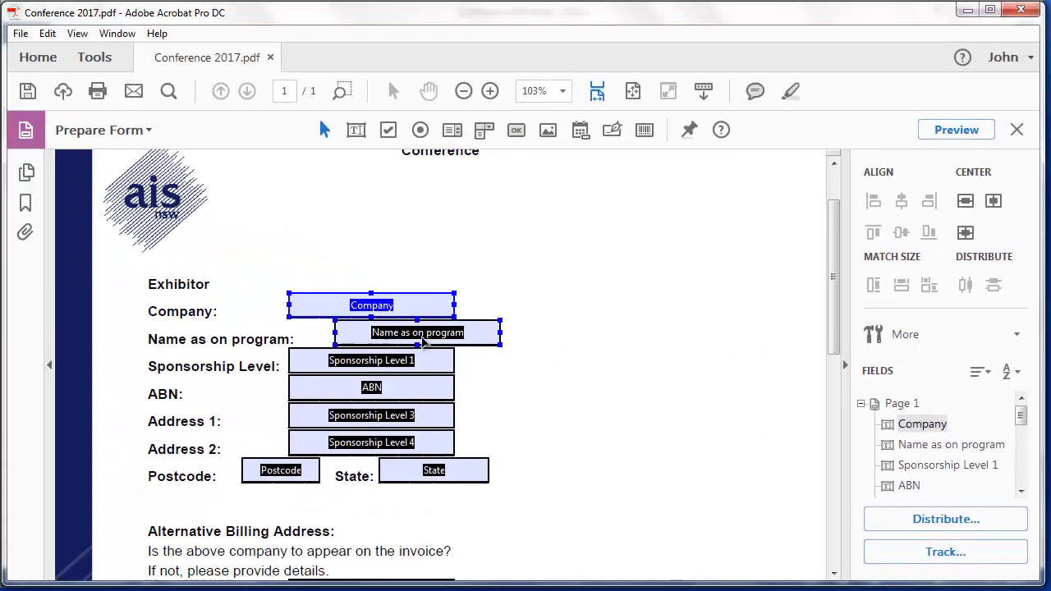
pyautogui.doubleClick(420, 335)
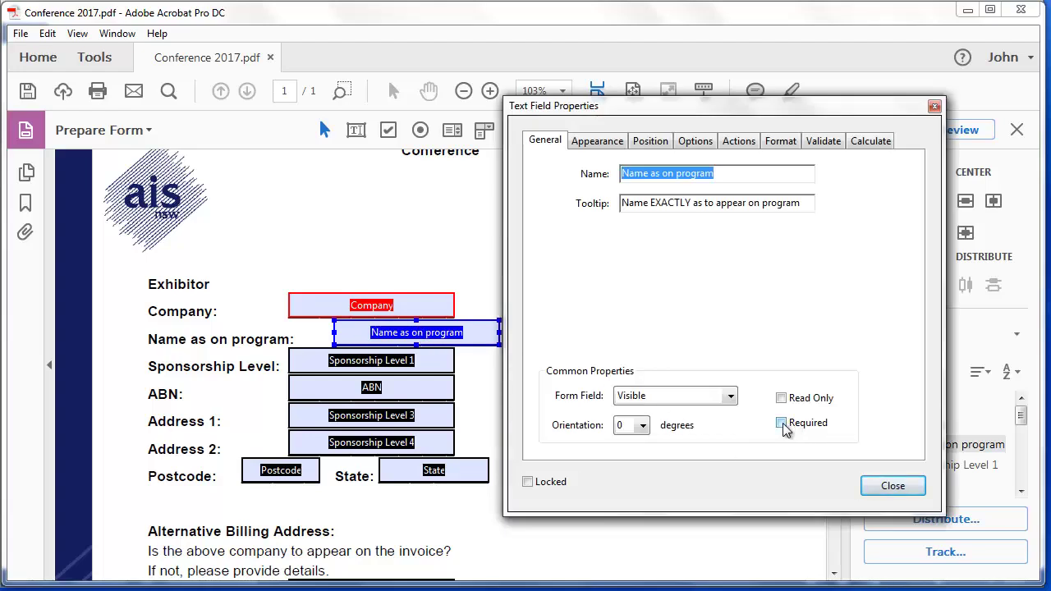
pyautogui.click(780, 423)
pyautogui.click(893, 486)
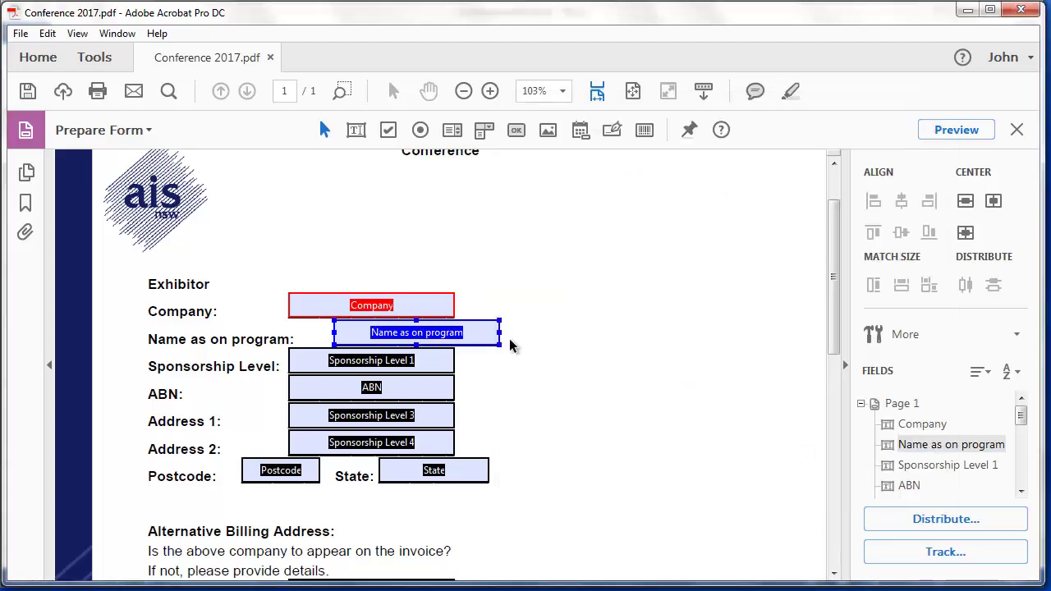
pyautogui.click(552, 340)
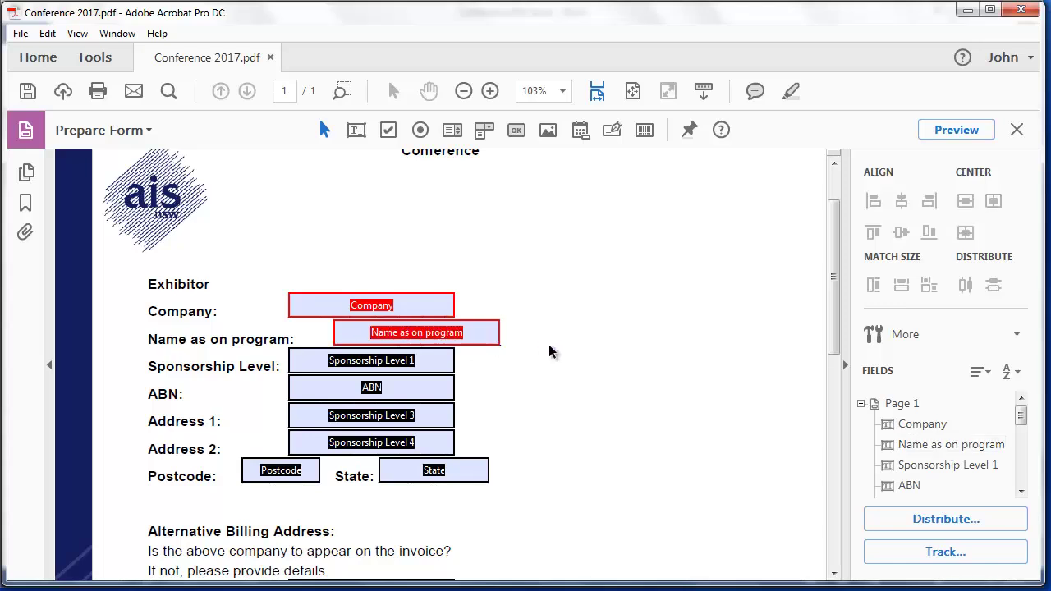
# - Rename the Address 1 field to Add 1
pyautogui.click(382, 389)
pyautogui.click(372, 416)
pyautogui.doubleClick(372, 419)
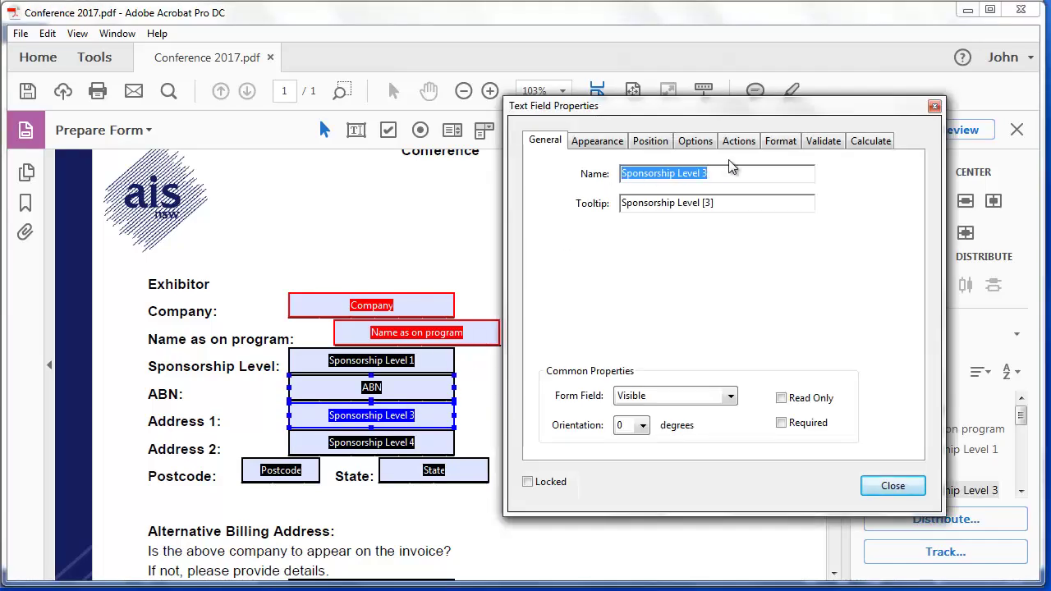
pyautogui.write('Add 1')
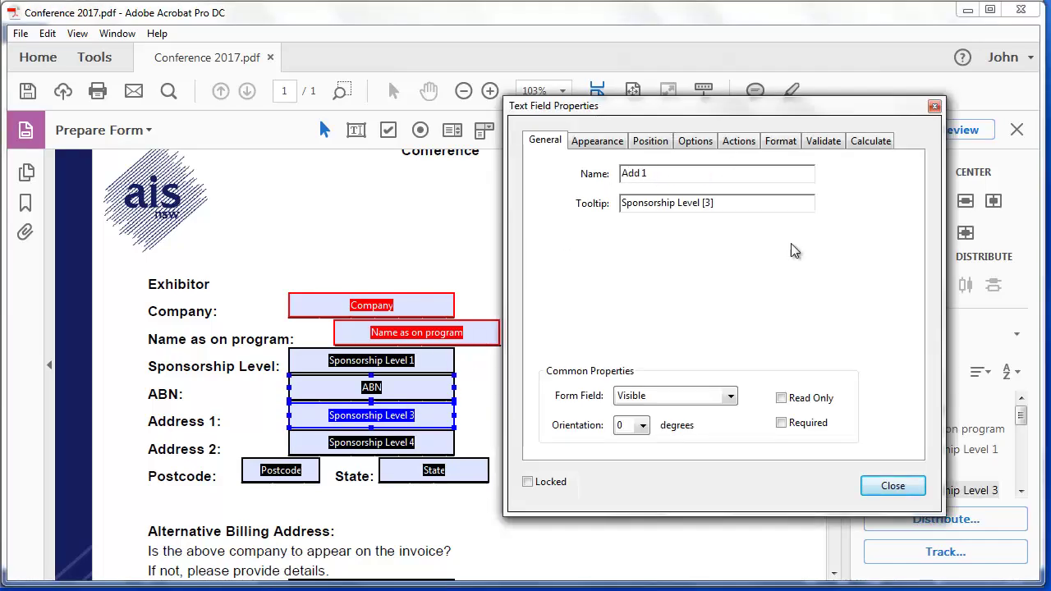
pyautogui.click(893, 486)
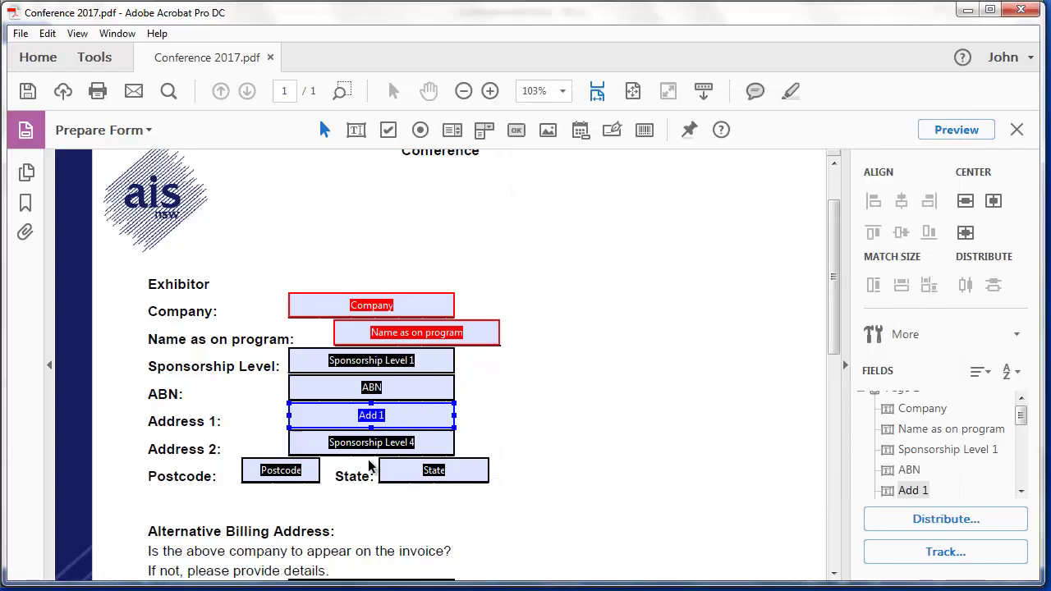
# - Rename the Address 2 field to Add 2 and make it Required
pyautogui.click(369, 447)
pyautogui.doubleClick(369, 448)
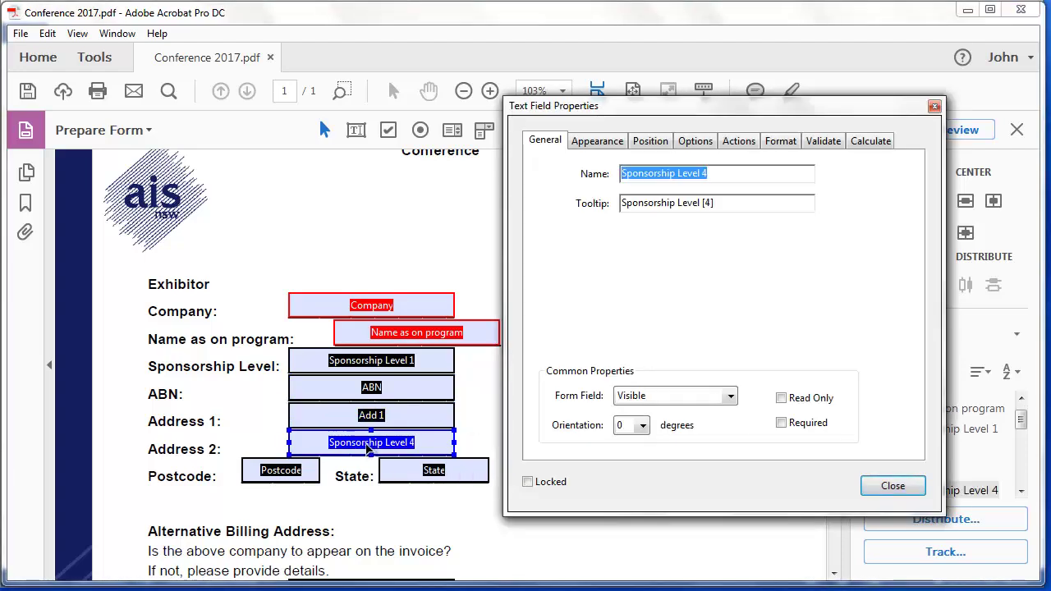
pyautogui.write('Add 2')
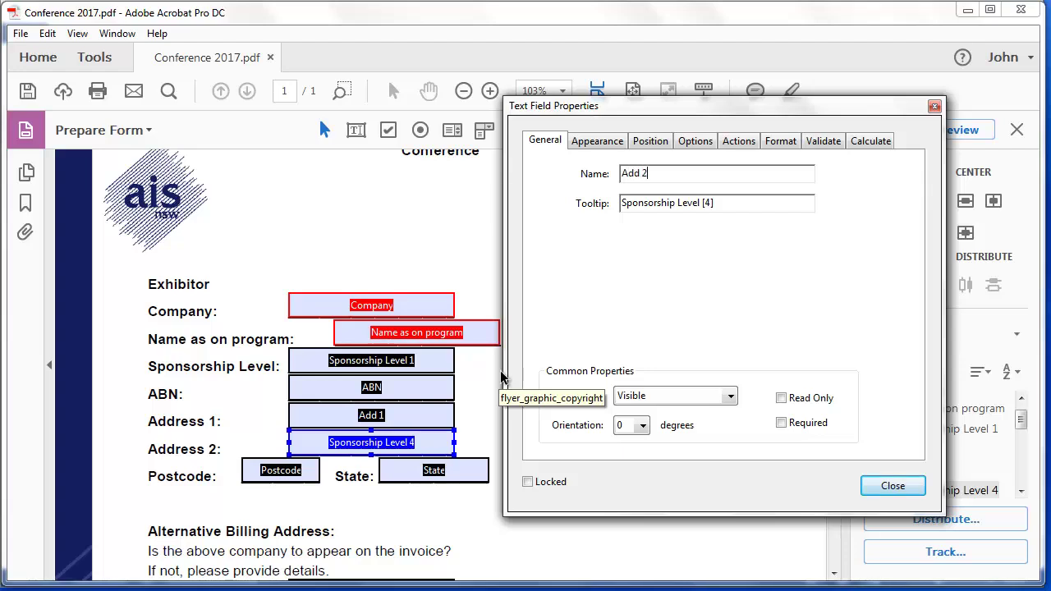
pyautogui.click(780, 423)
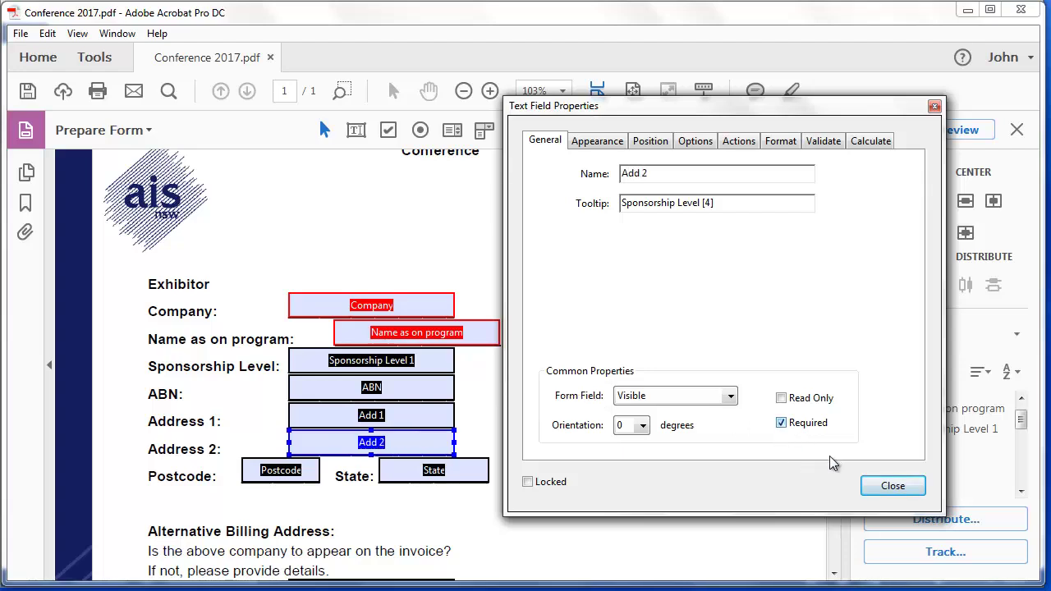
pyautogui.click(891, 486)
# - Make the Add 1 field Required as well
pyautogui.doubleClick(393, 419)
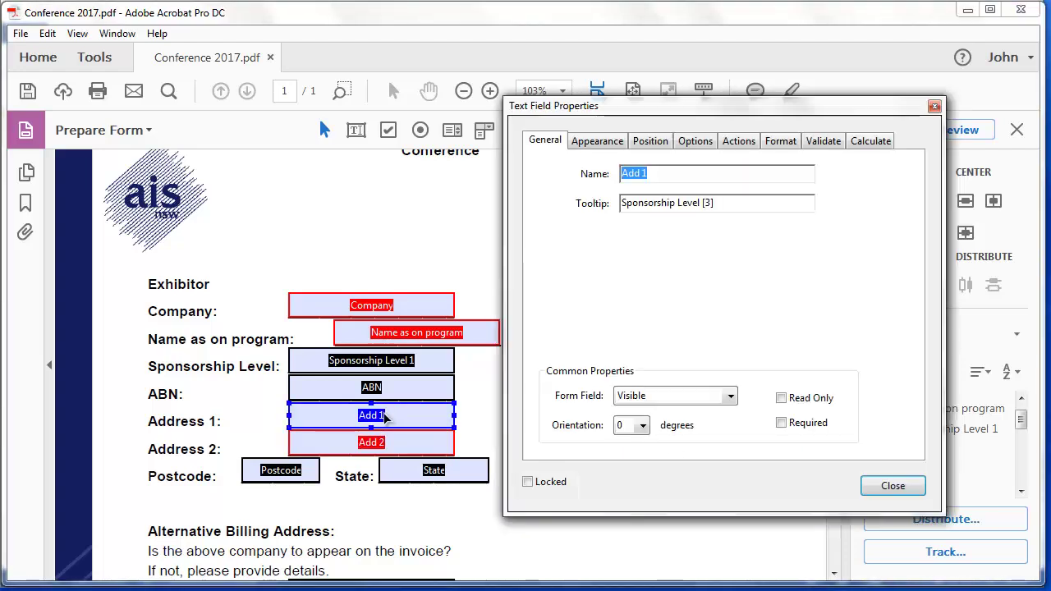
pyautogui.click(781, 423)
pyautogui.click(891, 486)
pyautogui.click(587, 379)
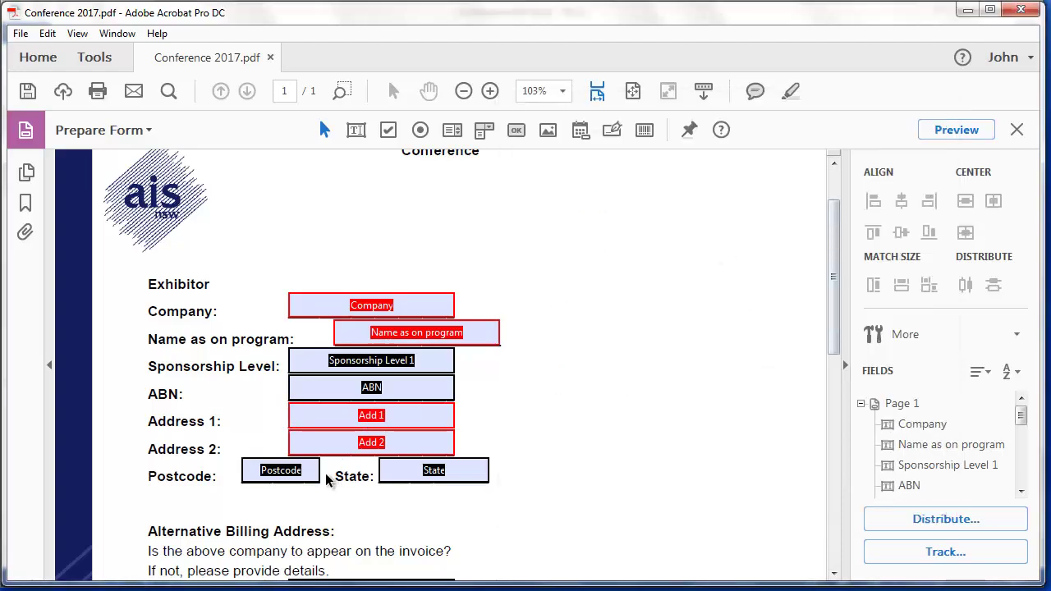
# - Format Postcode as a Number with 0 decimal places and 1234.56 separator style
pyautogui.click(281, 475)
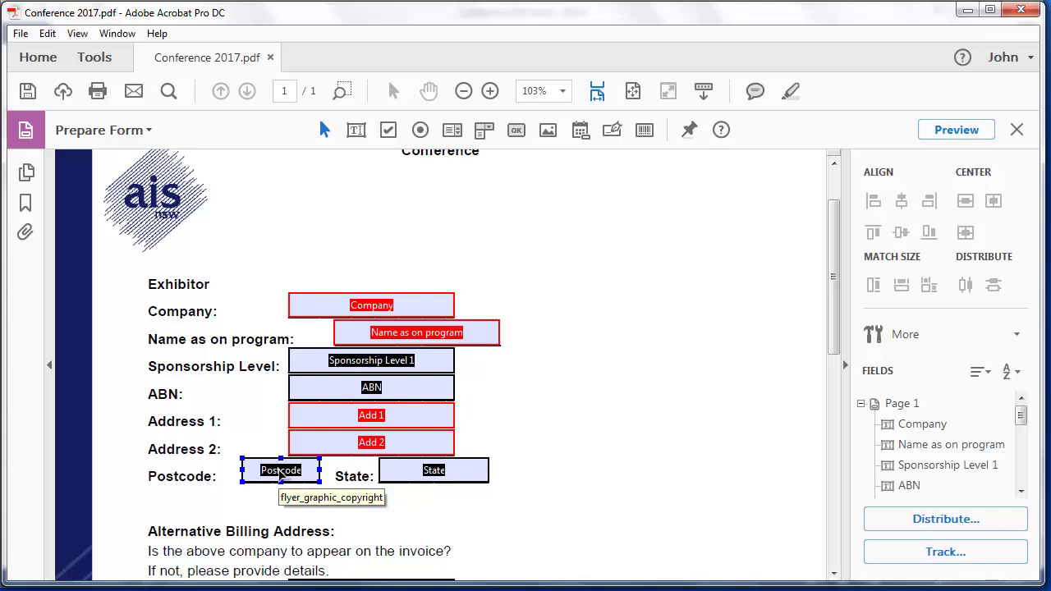
pyautogui.doubleClick(280, 472)
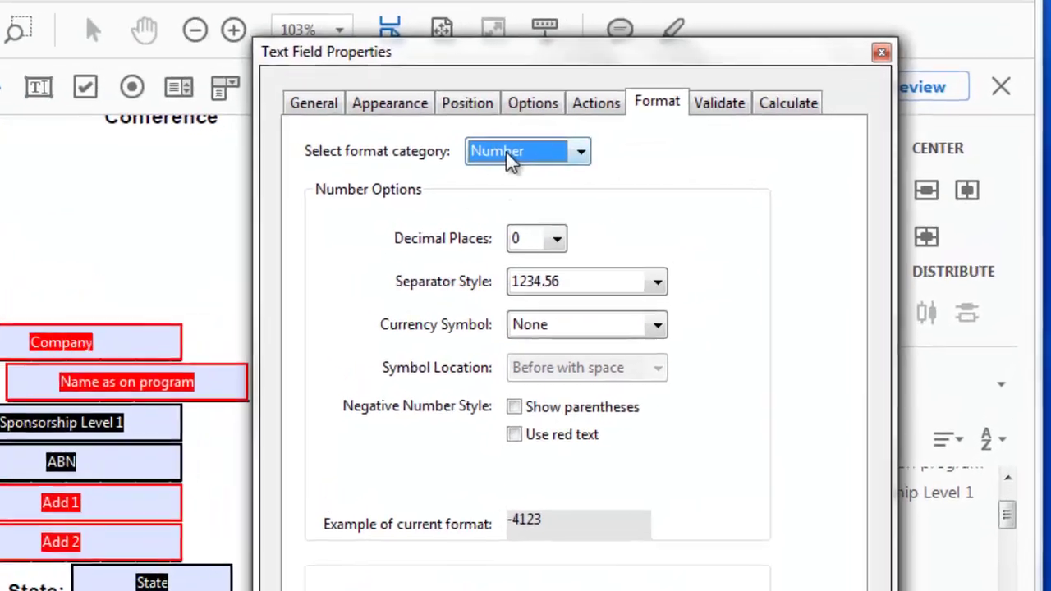
pyautogui.click(622, 167)
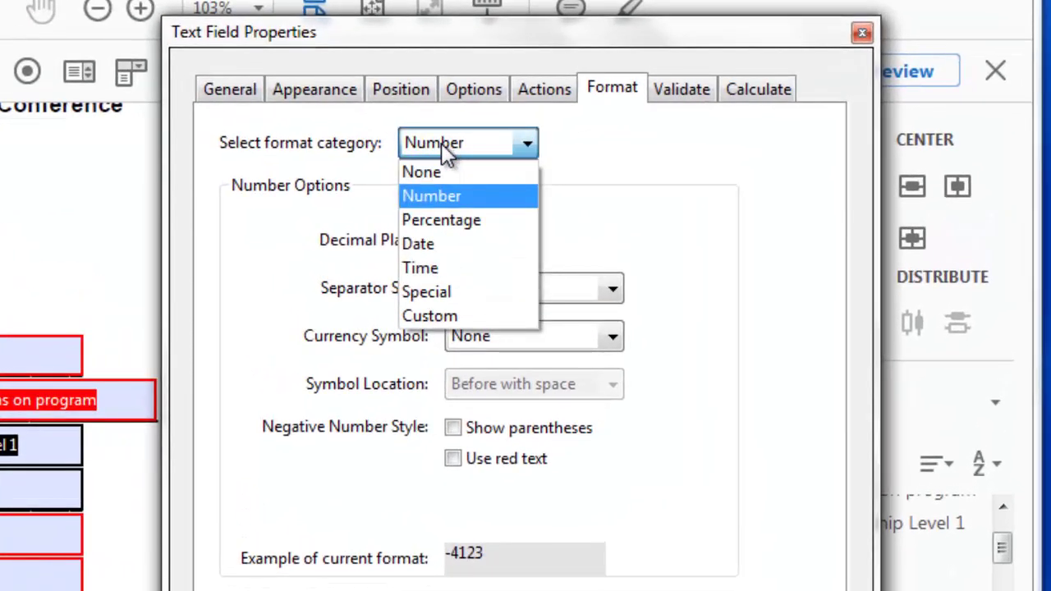
pyautogui.click(426, 292)
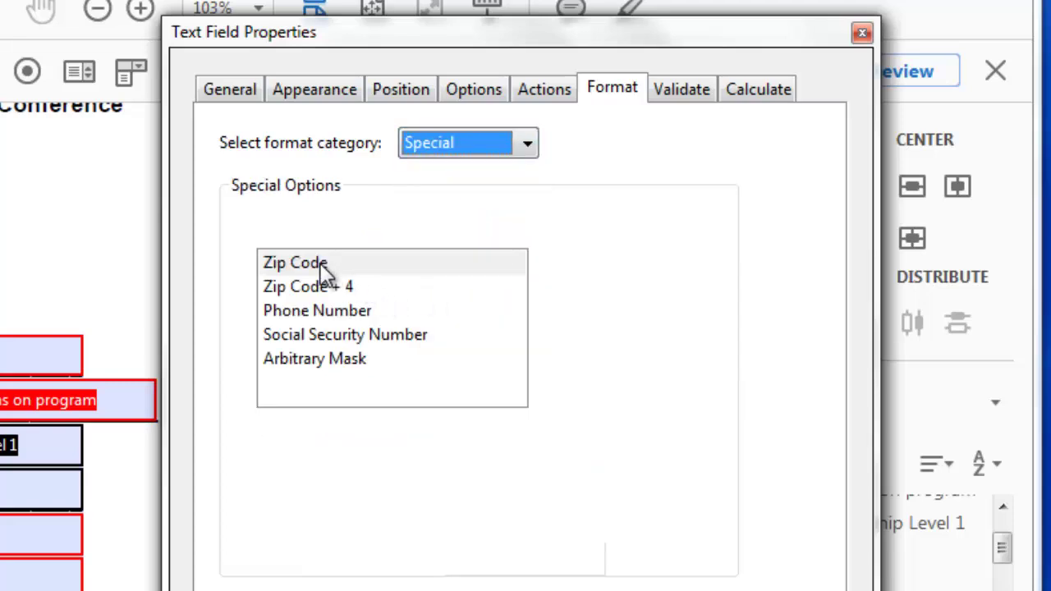
pyautogui.click(445, 141)
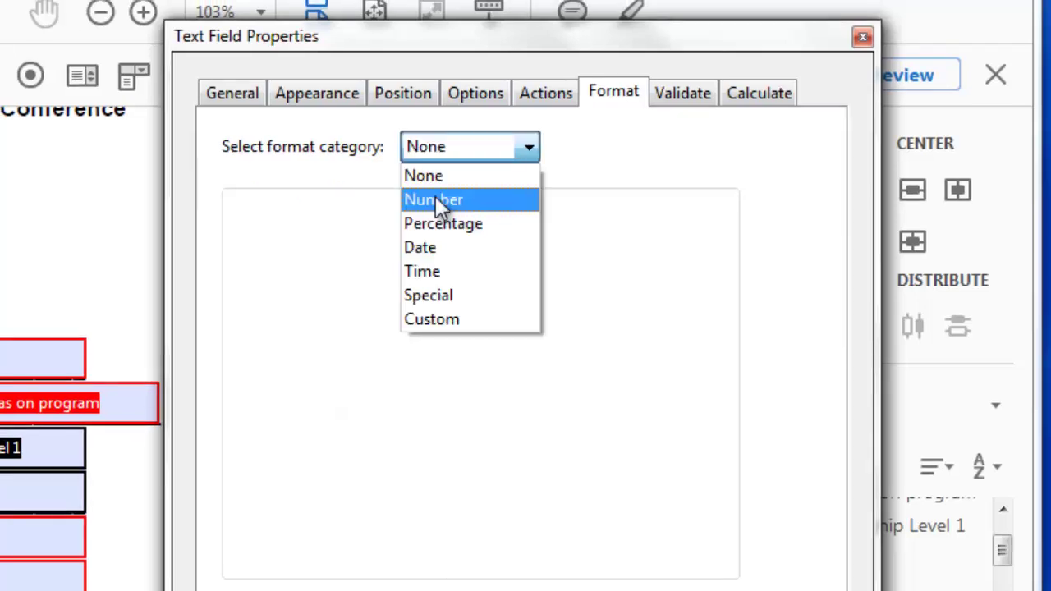
pyautogui.click(435, 199)
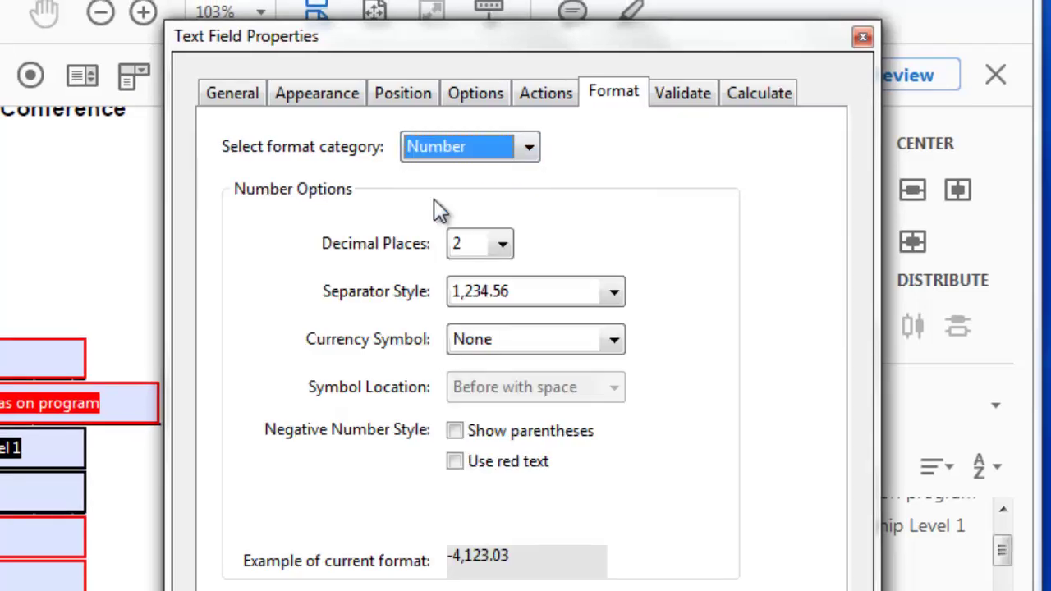
pyautogui.click(502, 244)
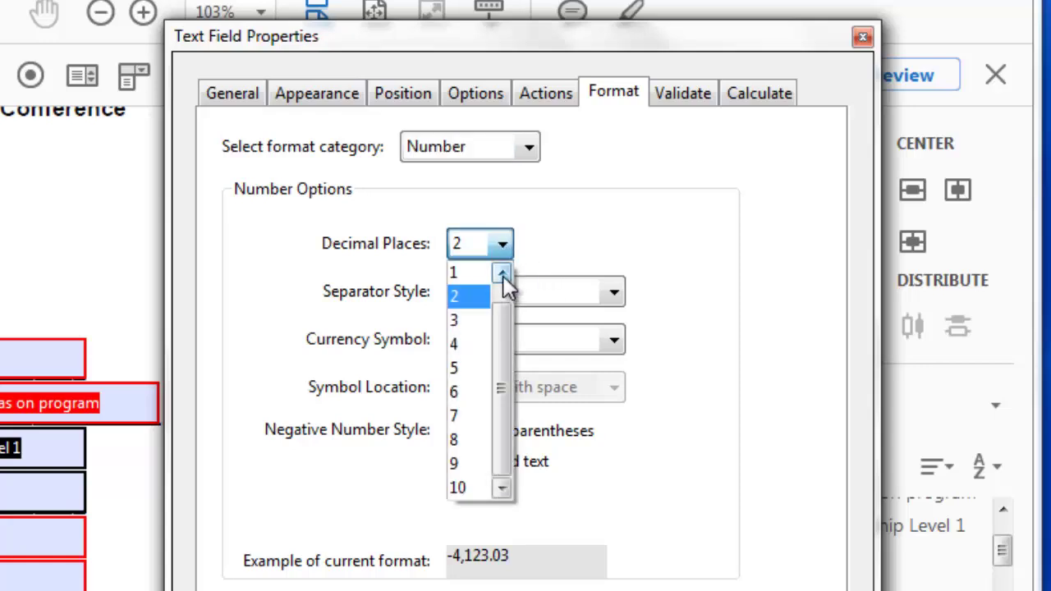
pyautogui.click(502, 275)
pyautogui.click(478, 274)
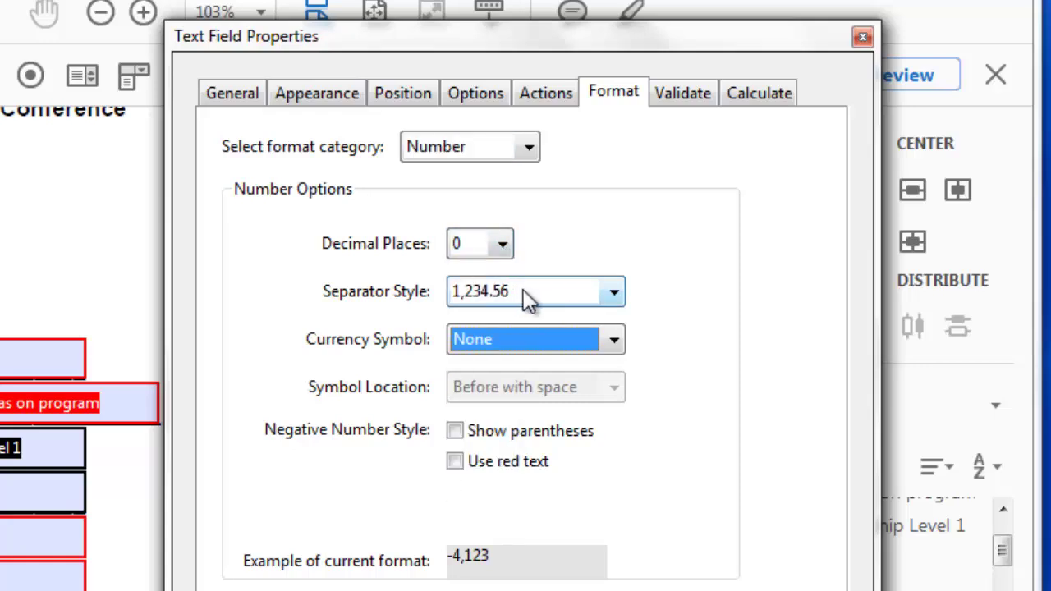
pyautogui.click(528, 299)
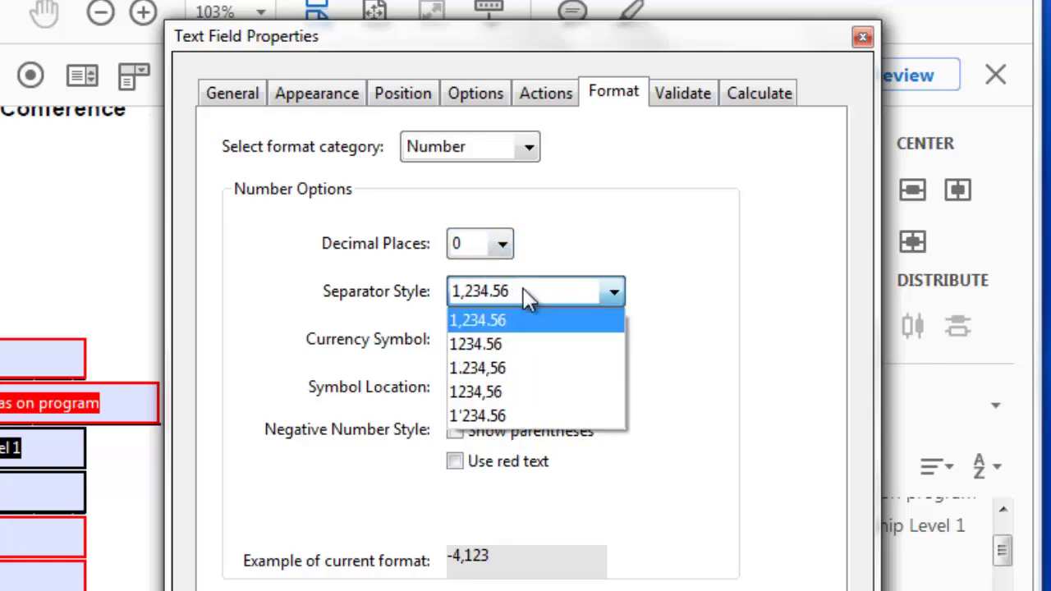
pyautogui.click(476, 344)
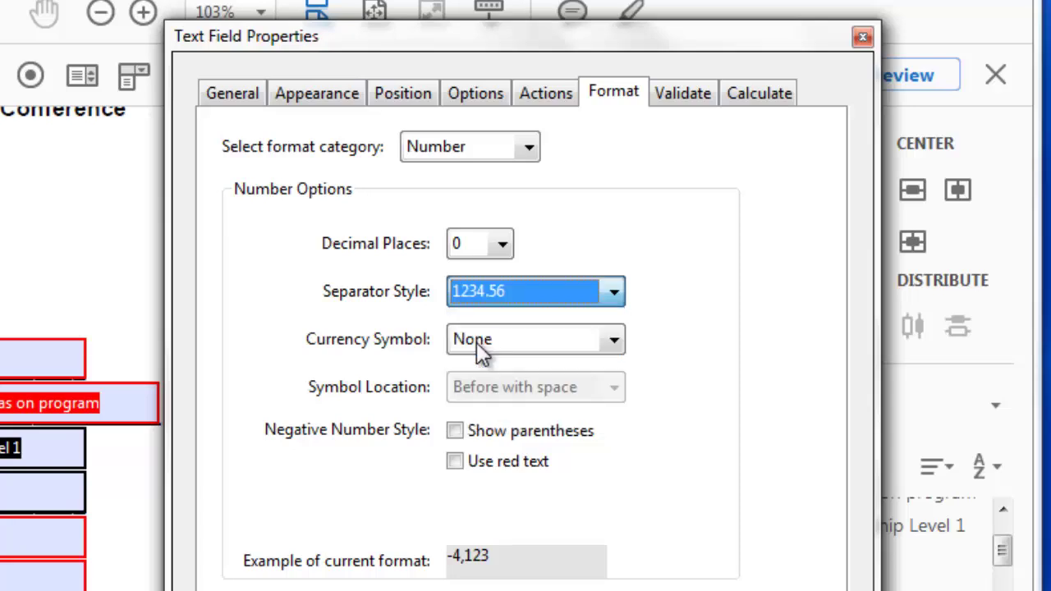
pyautogui.press('Tab')
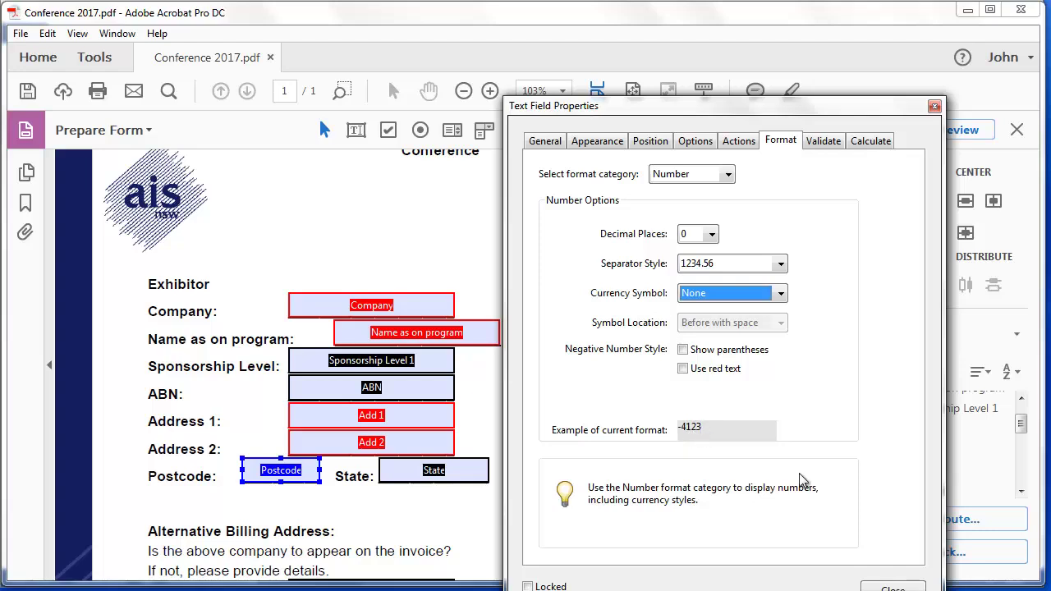
# - Delete the State text field and place a dropdown field on the State line
pyautogui.click(893, 588)
pyautogui.click(554, 477)
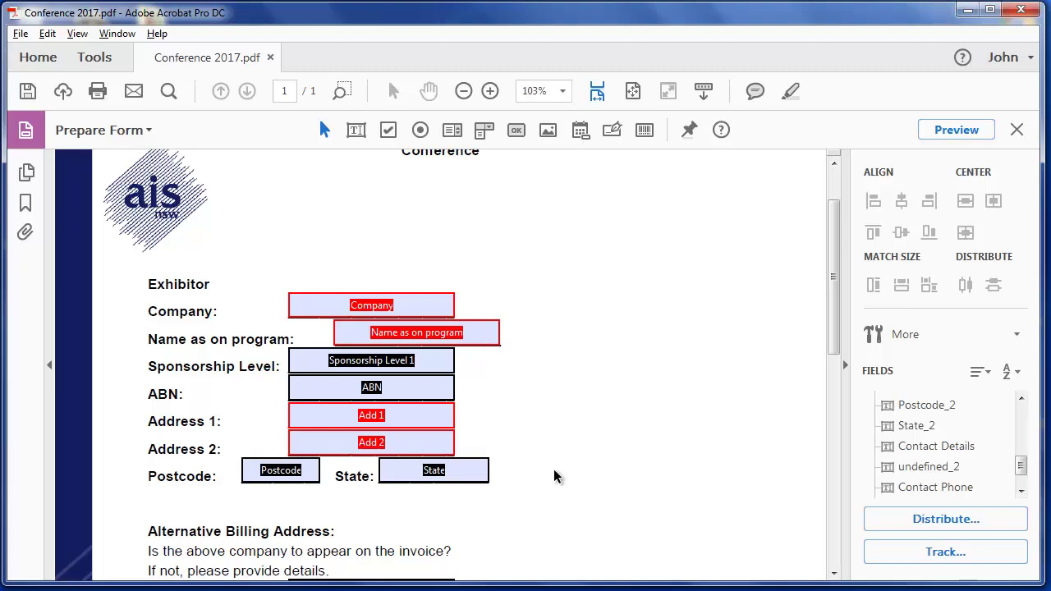
pyautogui.click(480, 473)
pyautogui.press('Delete')
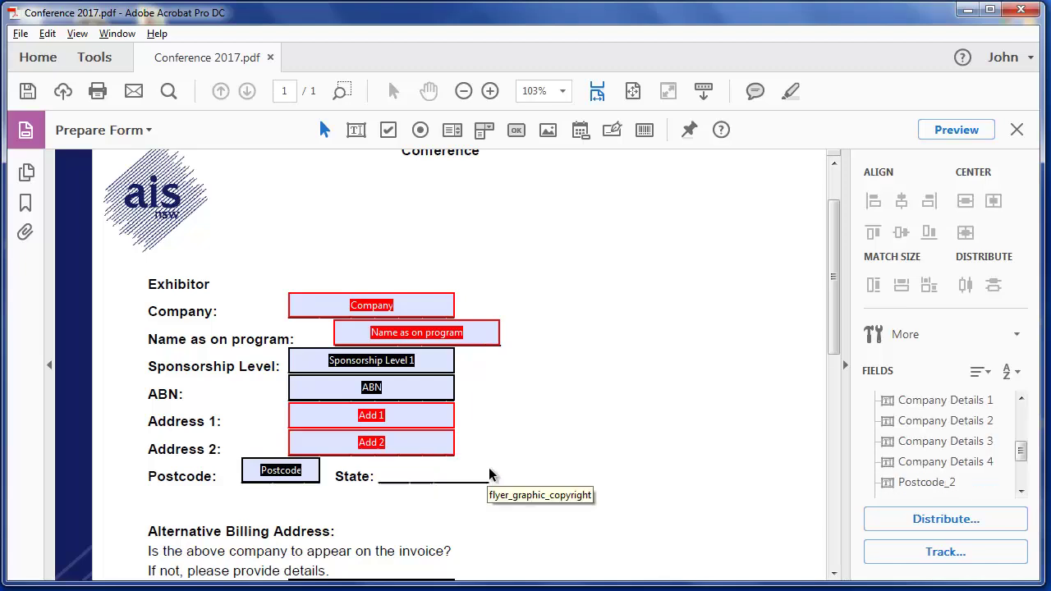
pyautogui.click(480, 127)
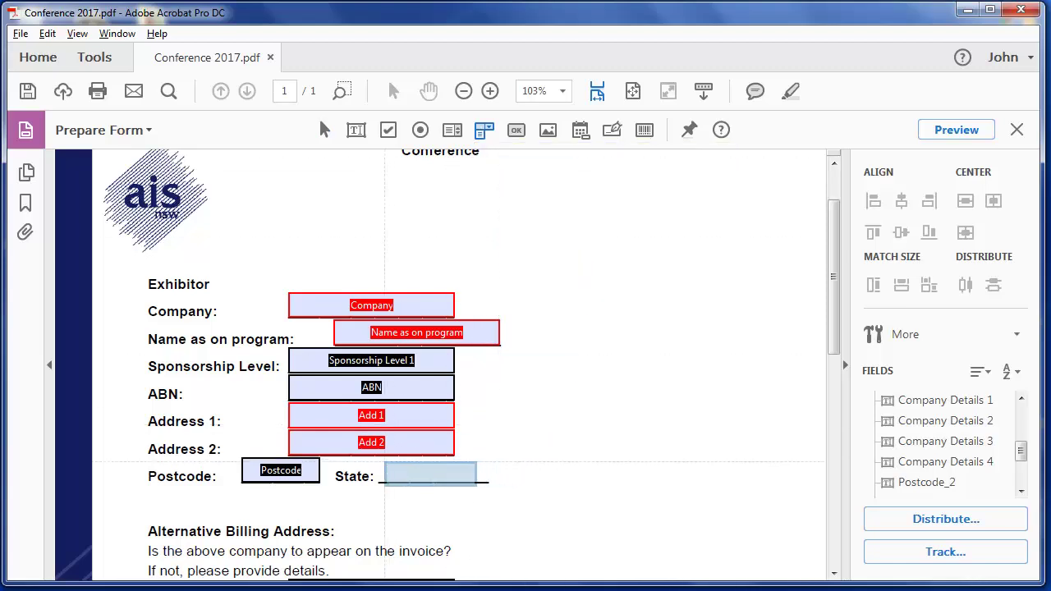
pyautogui.click(382, 465)
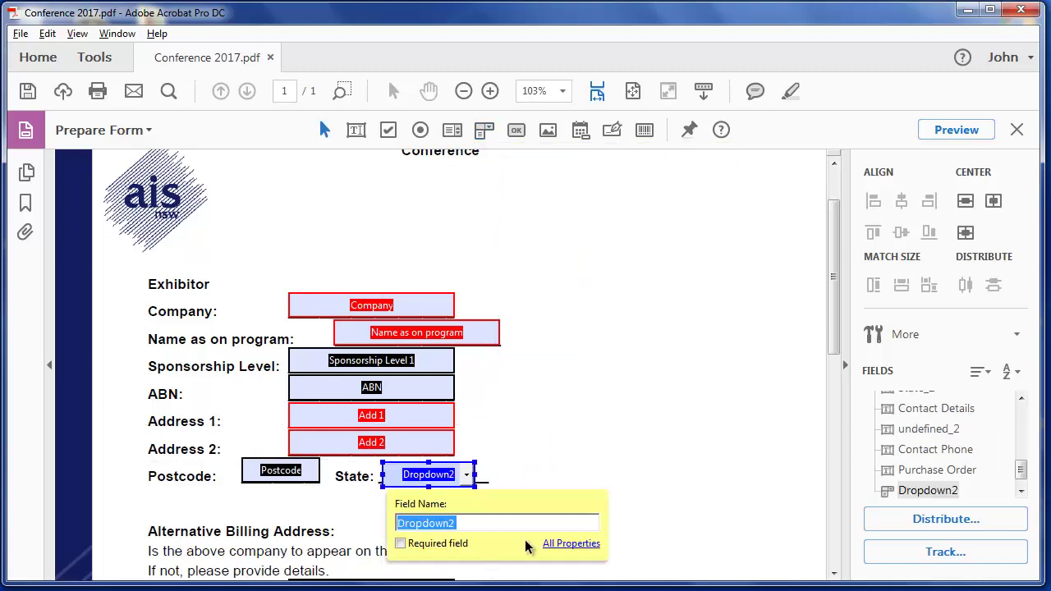
# - Name the dropdown State and set its tooltip to 'Enter your state or type'
pyautogui.write('State')
pyautogui.click(575, 543)
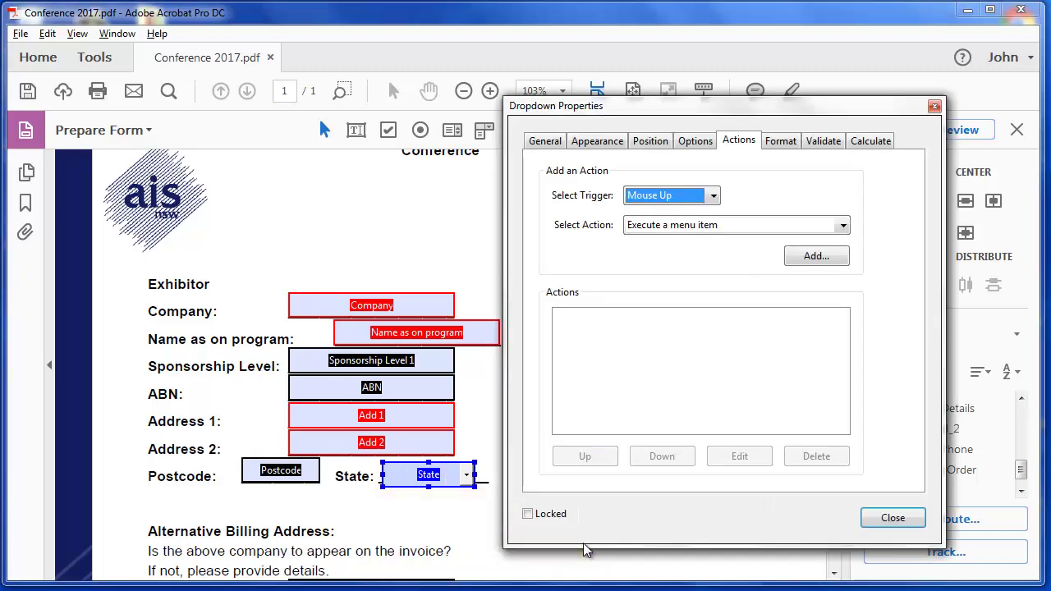
pyautogui.click(544, 140)
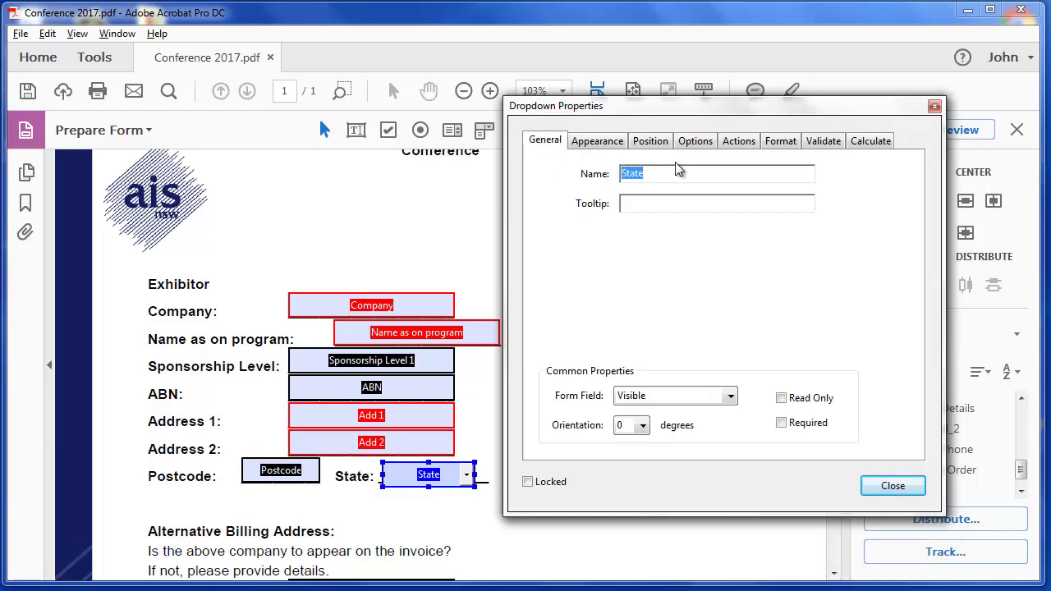
pyautogui.click(660, 205)
pyautogui.write('Enter your state or')
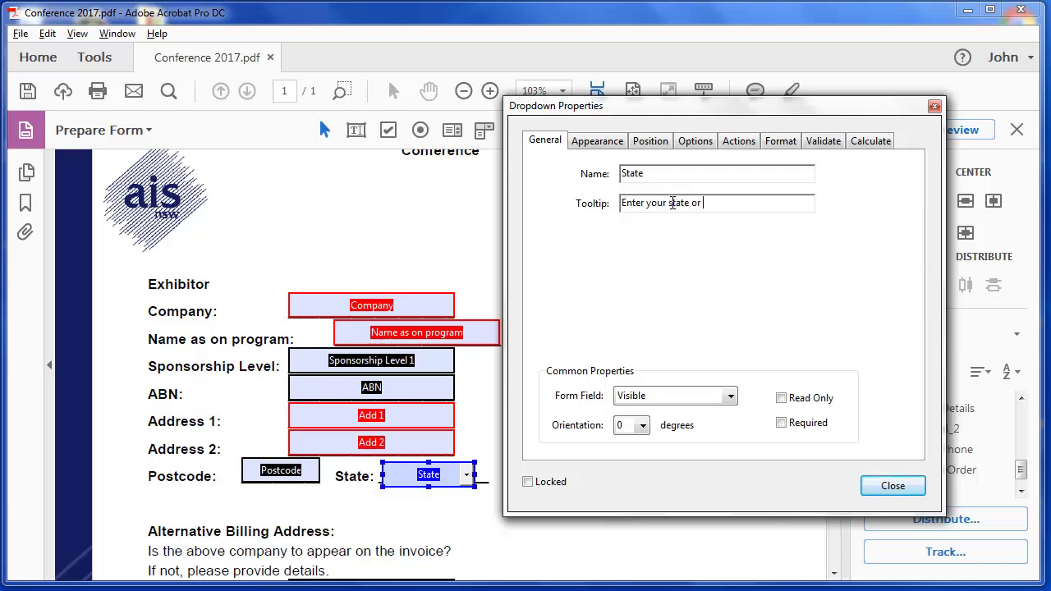
pyautogui.write(' trype')
pyautogui.press('BackSpace')
pyautogui.click(602, 141)
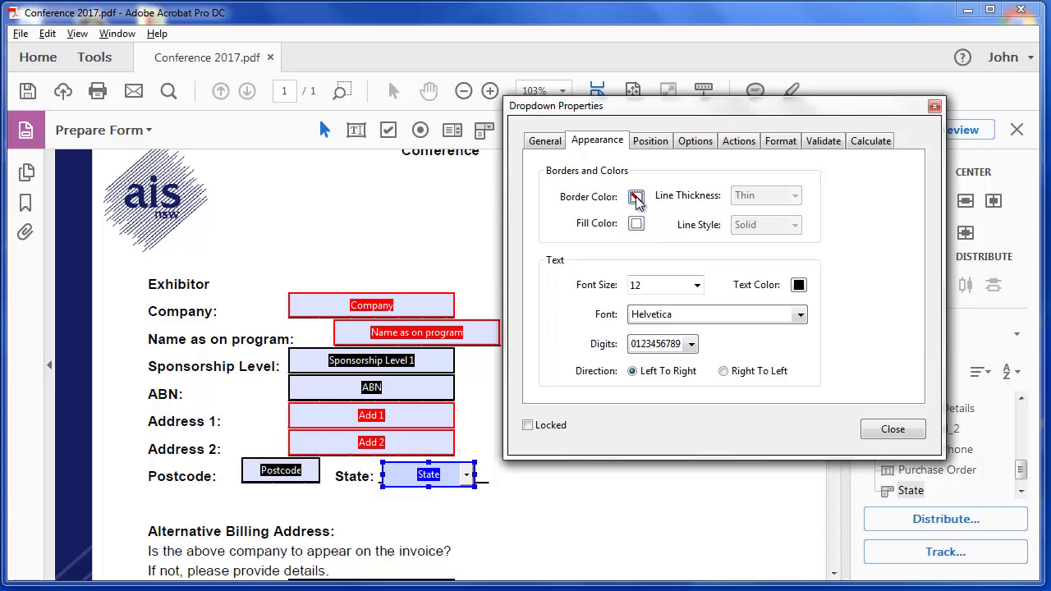
# - Add NSW, Vic, SA and WA as choices in the State dropdown list
pyautogui.click(653, 140)
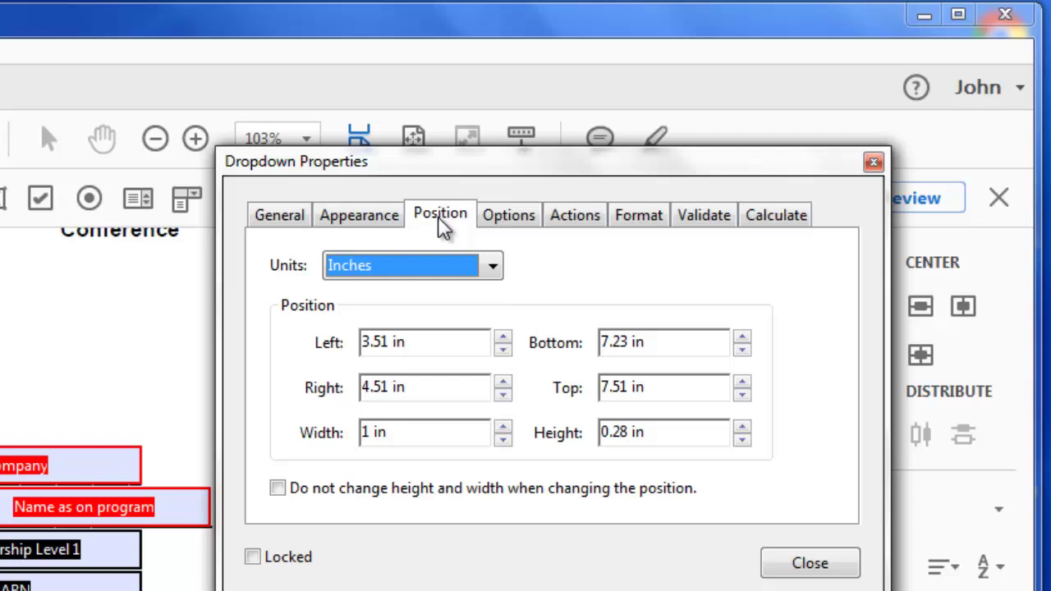
pyautogui.click(510, 220)
pyautogui.click(474, 264)
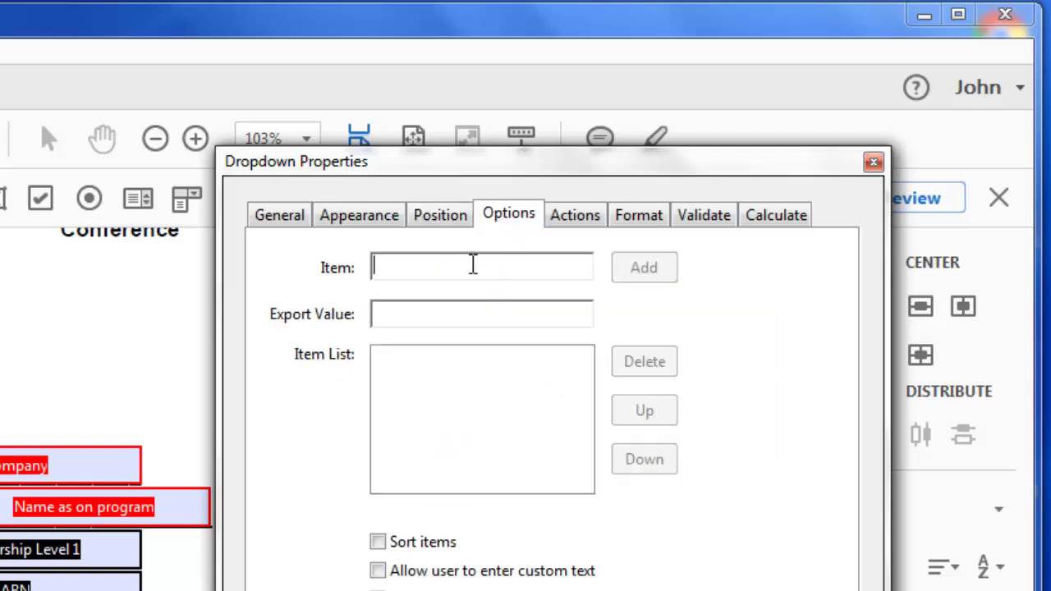
pyautogui.write('NSW')
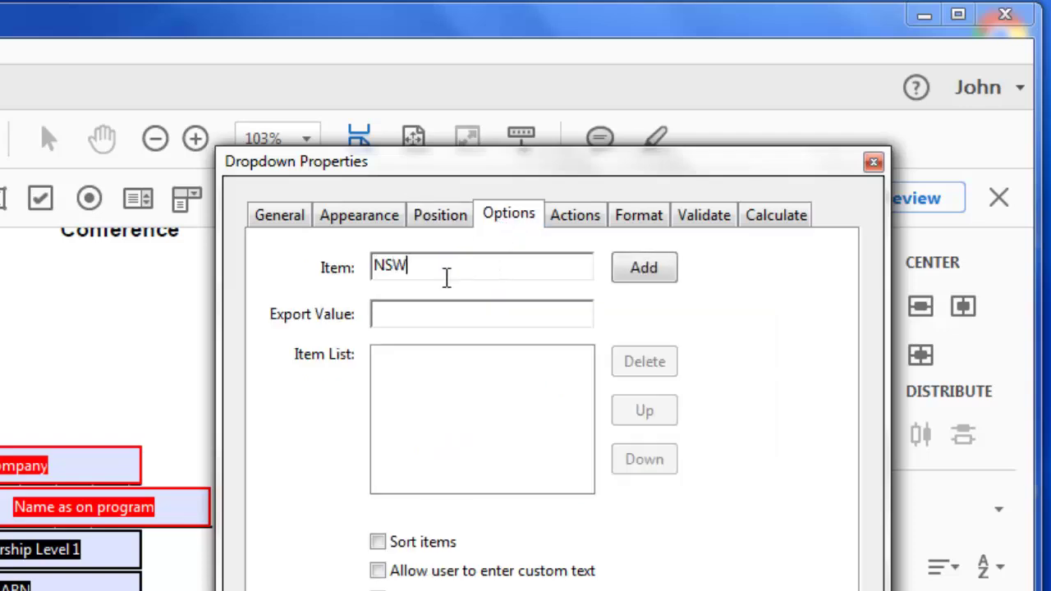
pyautogui.click(653, 271)
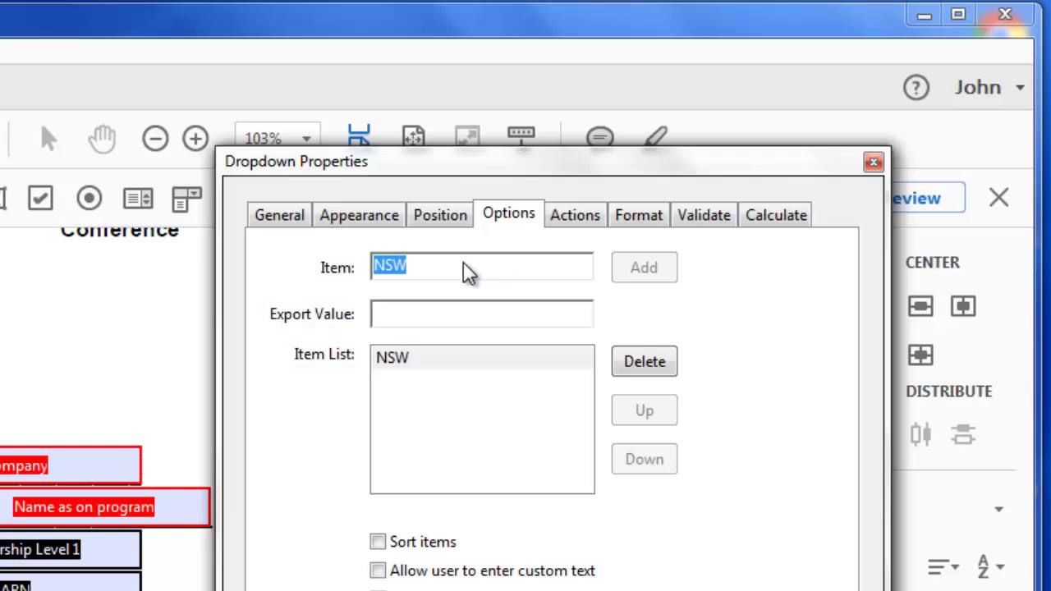
pyautogui.write('Vic')
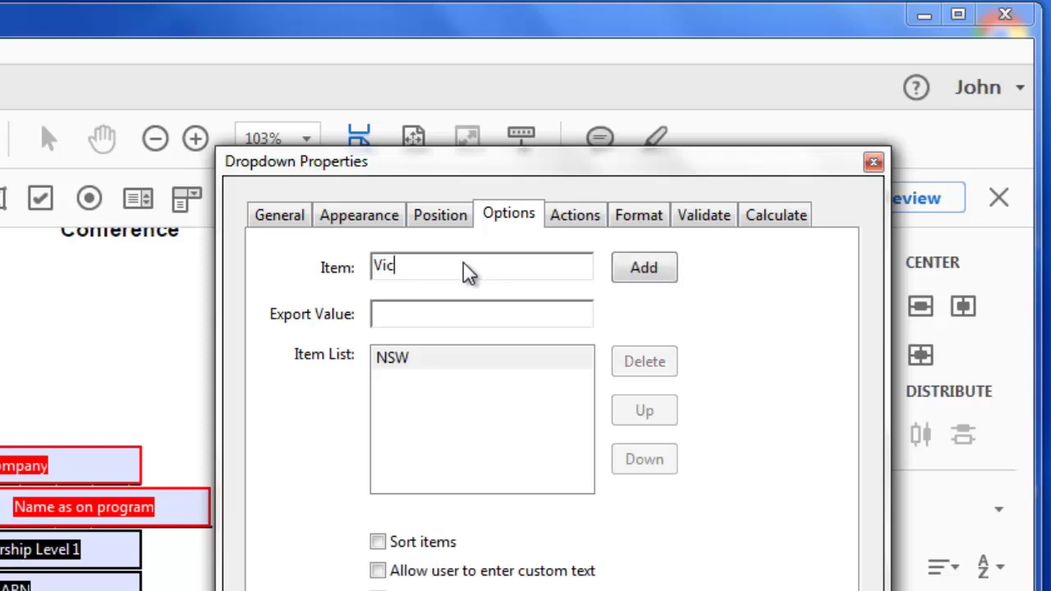
pyautogui.press('alt')
pyautogui.hotkey('alt', 'a')
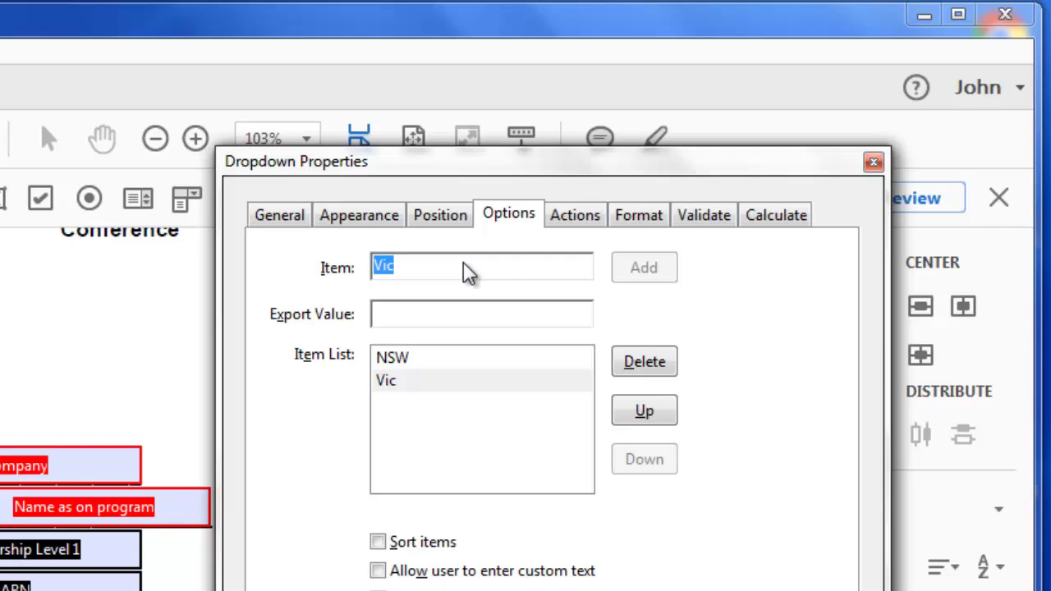
pyautogui.write('SA')
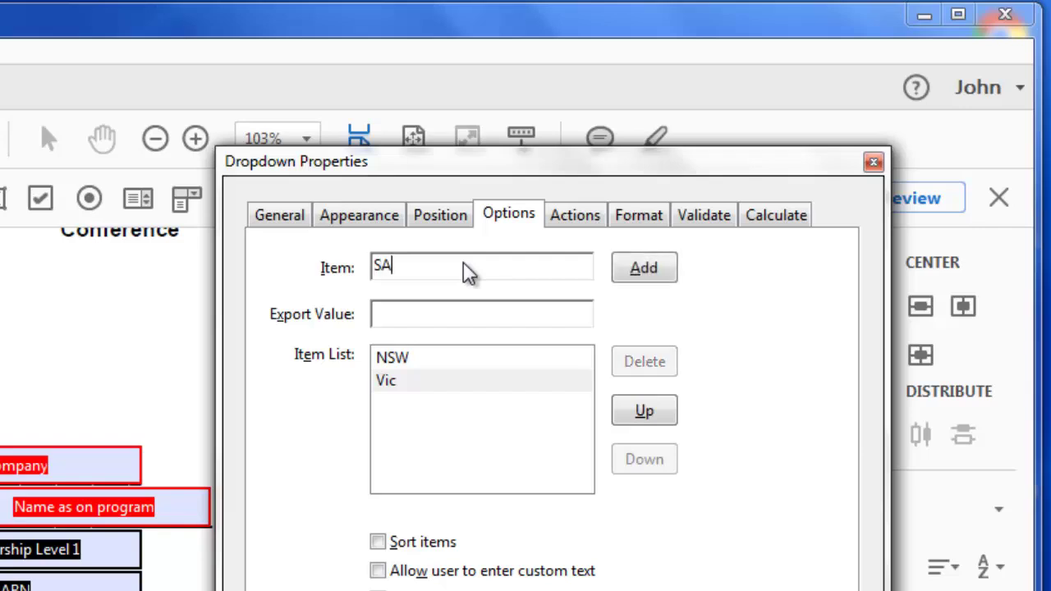
pyautogui.hotkey('alt', 'a')
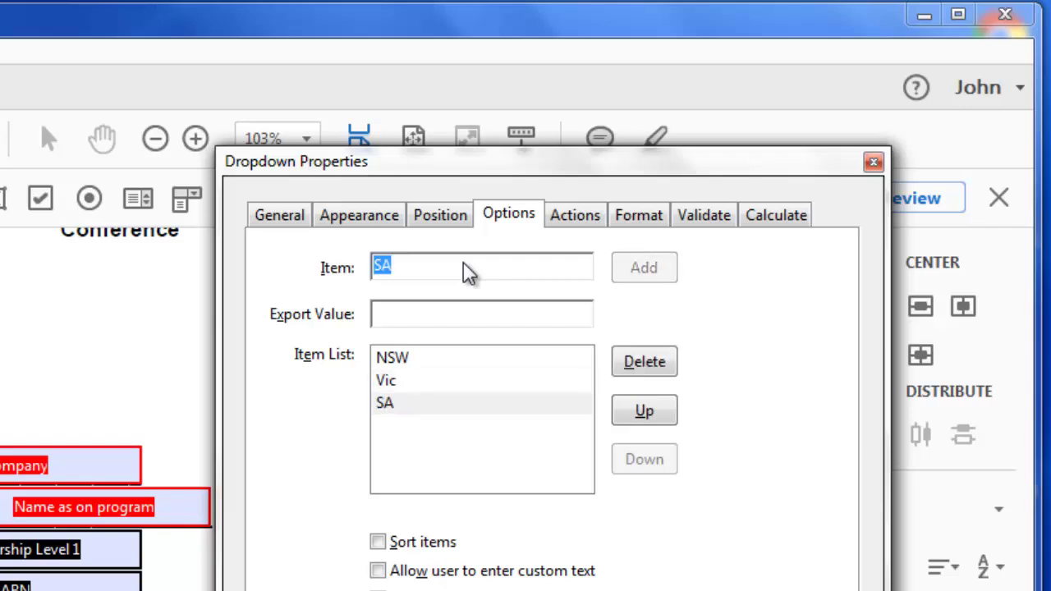
pyautogui.write('WA')
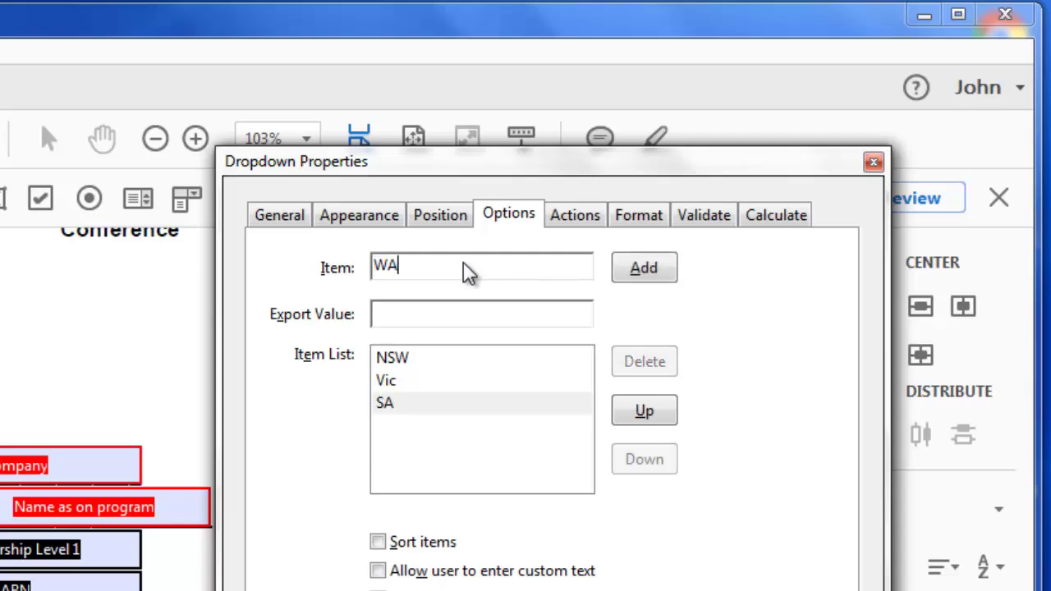
pyautogui.hotkey('alt', 'a')
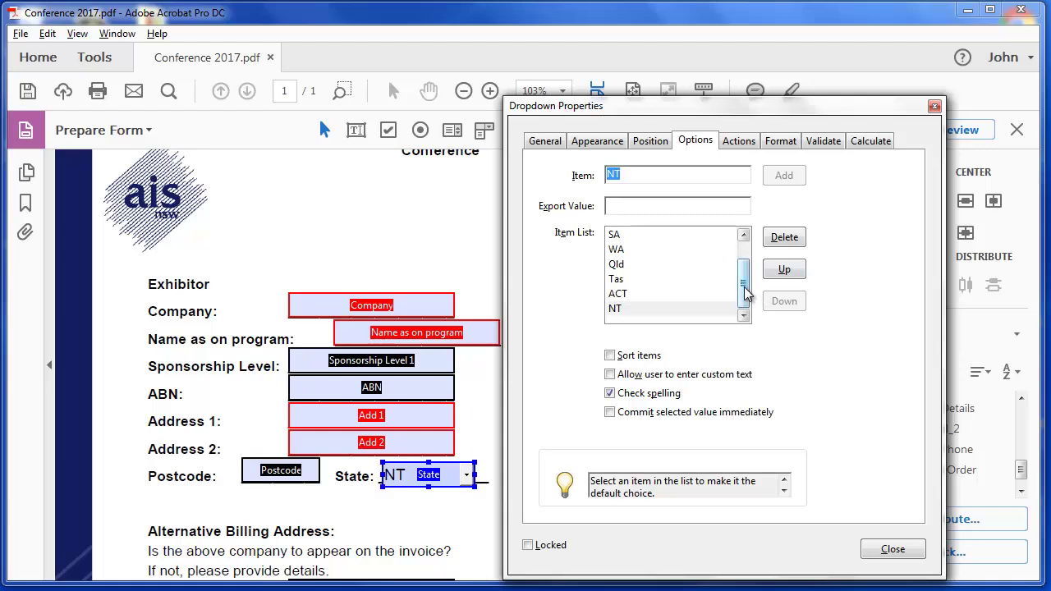
pyautogui.moveTo(745, 294); pyautogui.dragTo(741, 270)
# - Make NSW the default, sort the items, and allow users to enter custom text
pyautogui.click(621, 236)
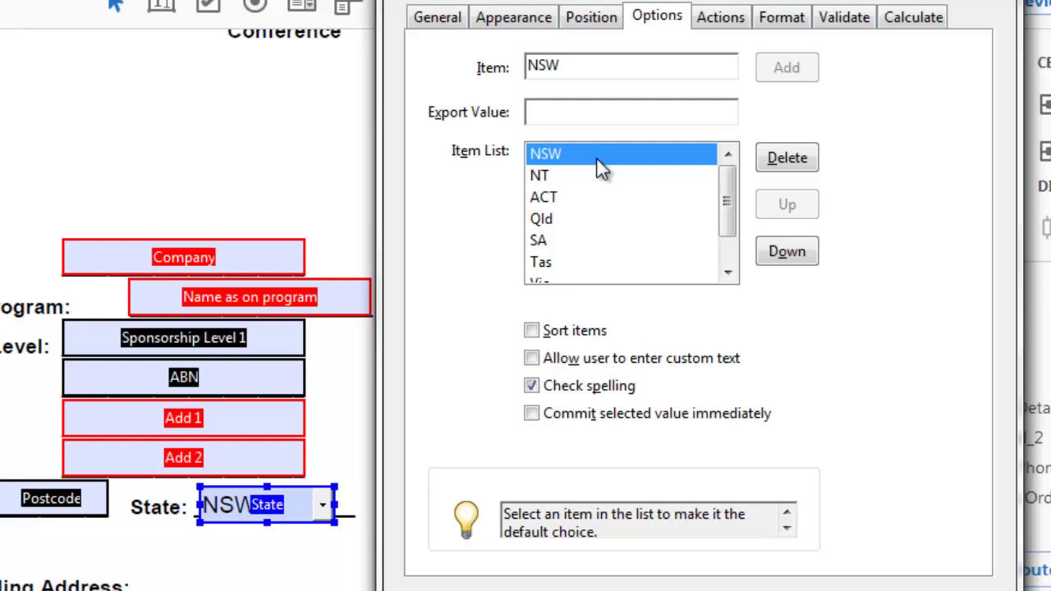
pyautogui.click(532, 330)
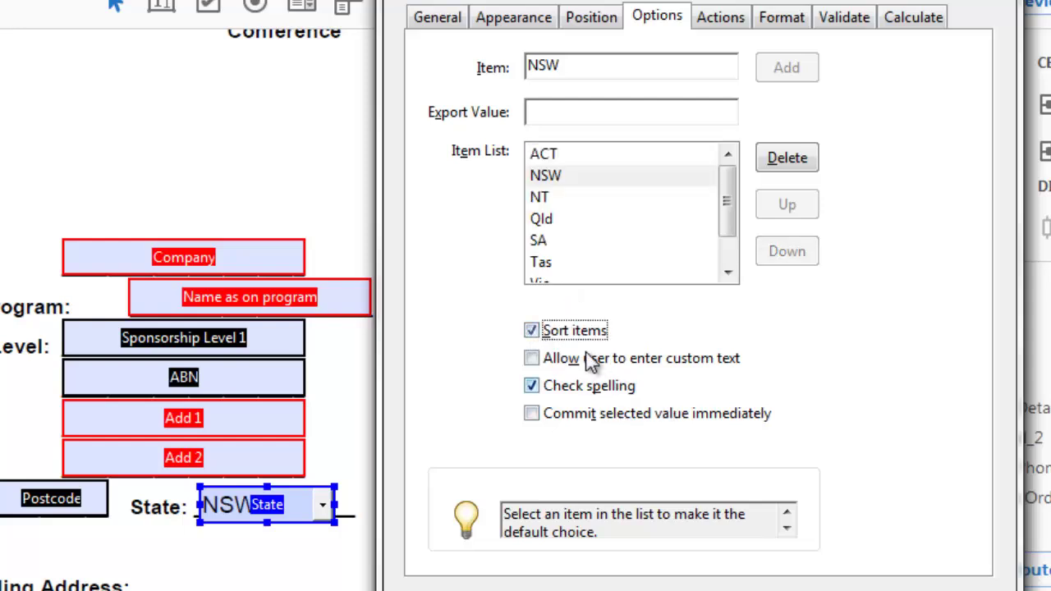
pyautogui.click(533, 359)
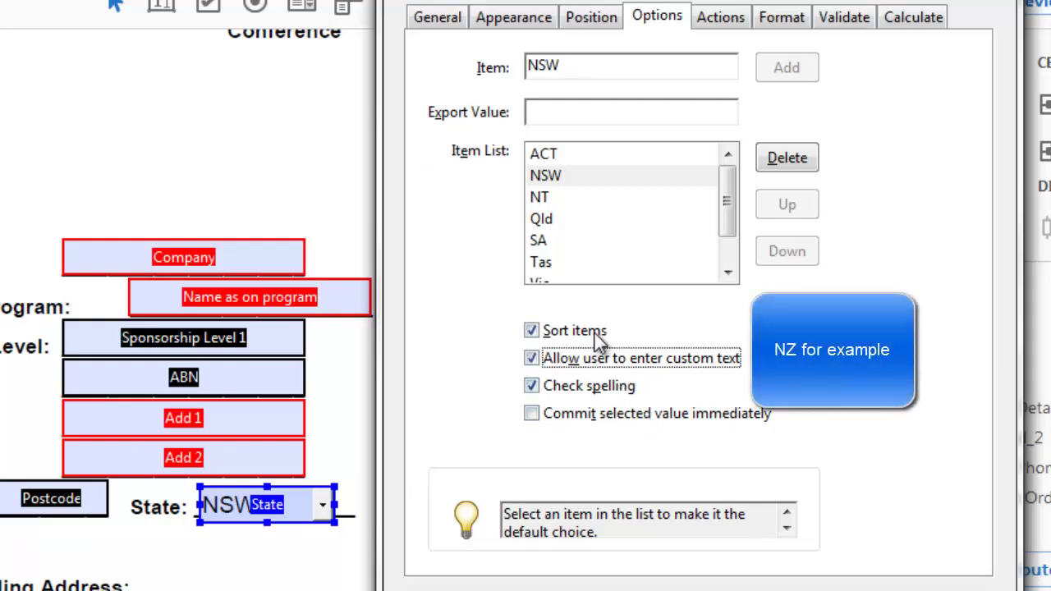
# - Add 'Choose One or type', unsort the list, move it to the top as default
pyautogui.doubleClick(538, 65)
pyautogui.write('Ch')
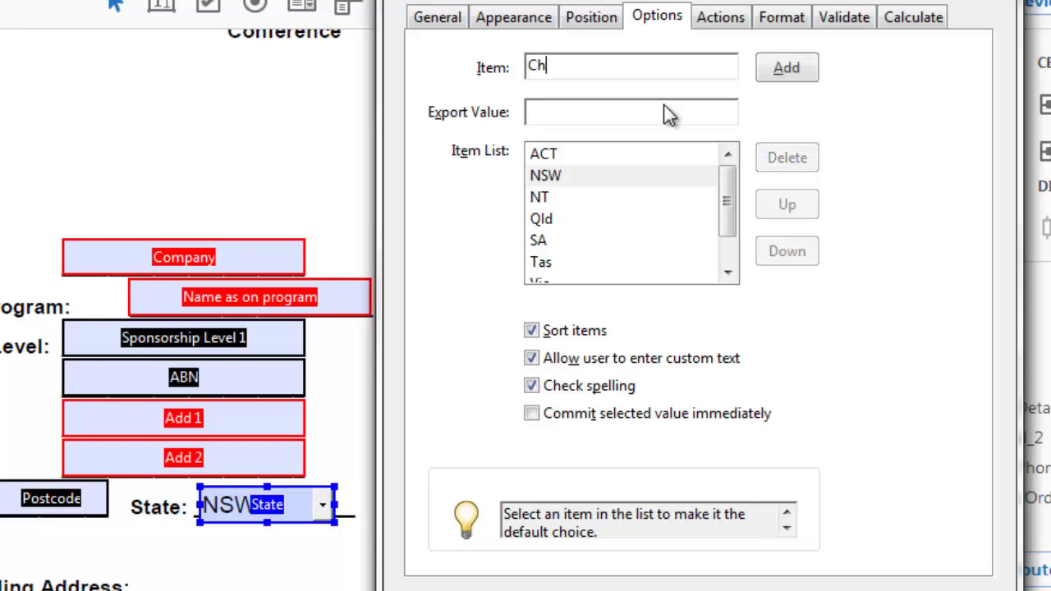
pyautogui.write('oose One')
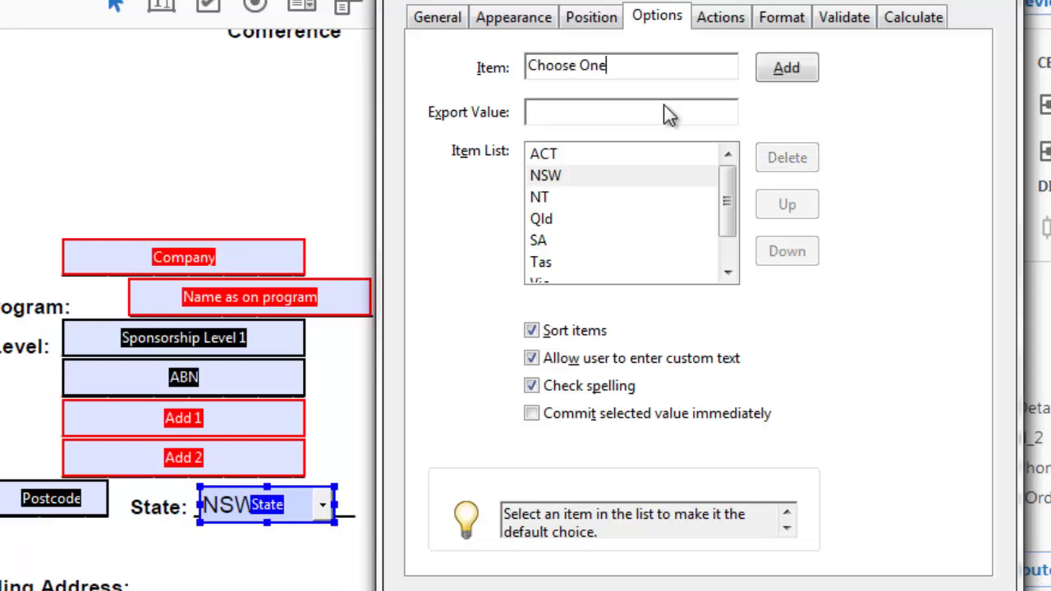
pyautogui.write(' or type')
pyautogui.click(798, 70)
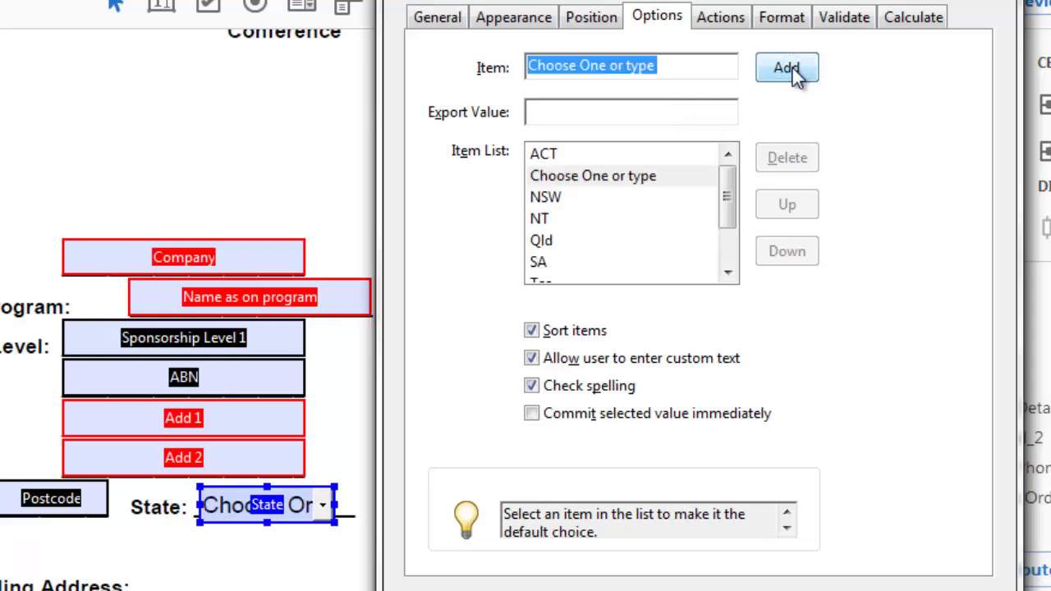
pyautogui.click(615, 182)
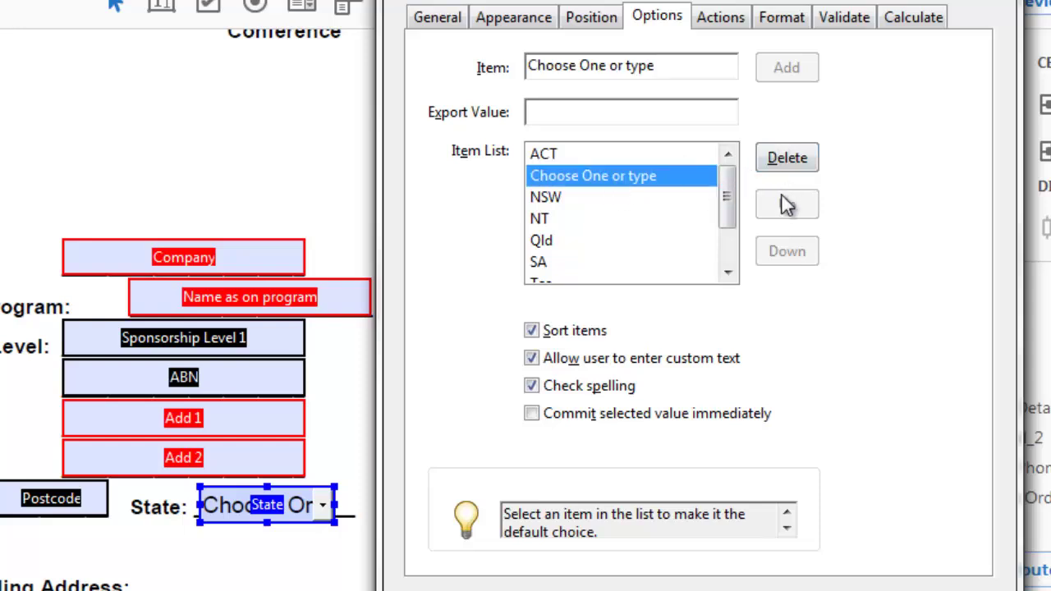
pyautogui.click(532, 331)
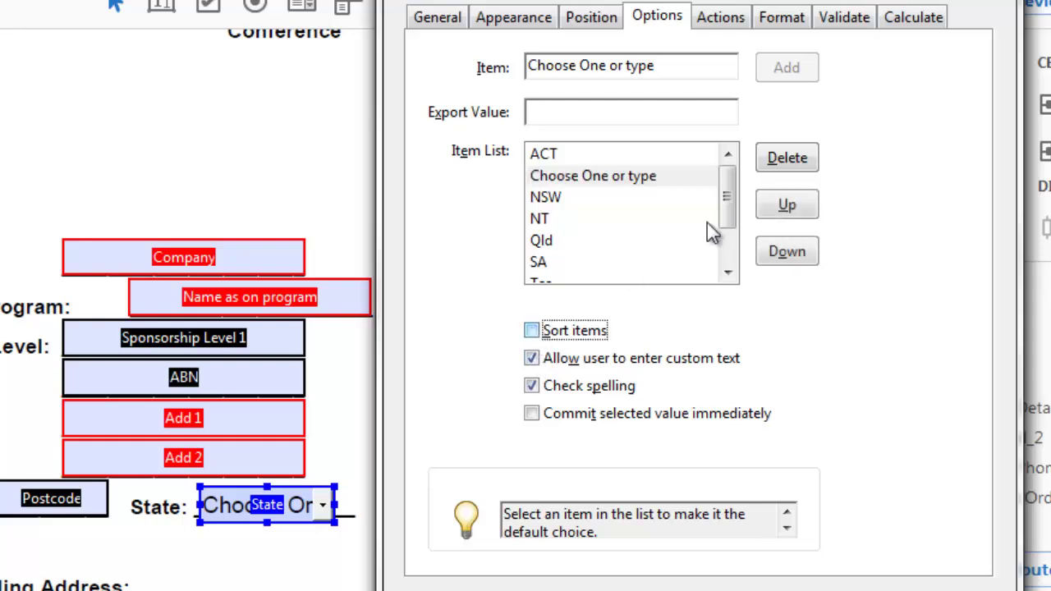
pyautogui.click(786, 205)
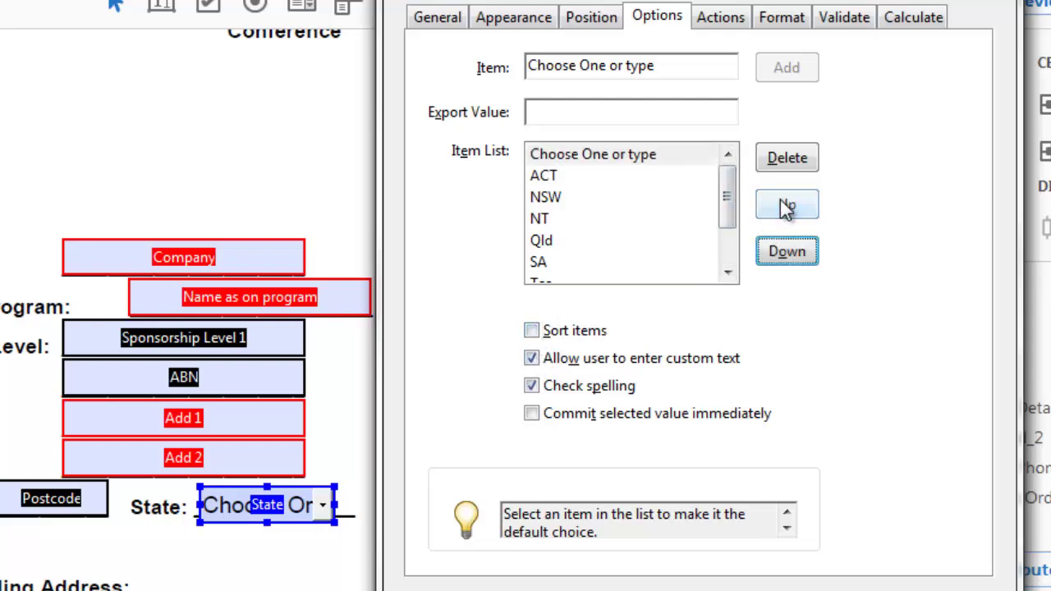
pyautogui.click(575, 151)
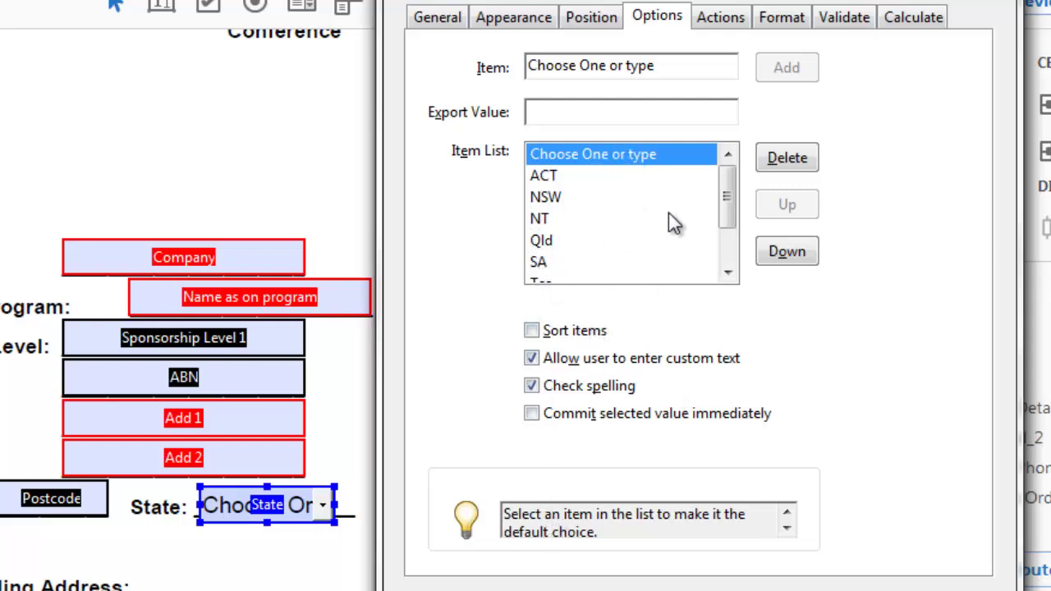
pyautogui.moveTo(729, 187)
pyautogui.mouseDown()
pyautogui.moveTo(728, 229)
pyautogui.moveTo(731, 189)
pyautogui.mouseUp()
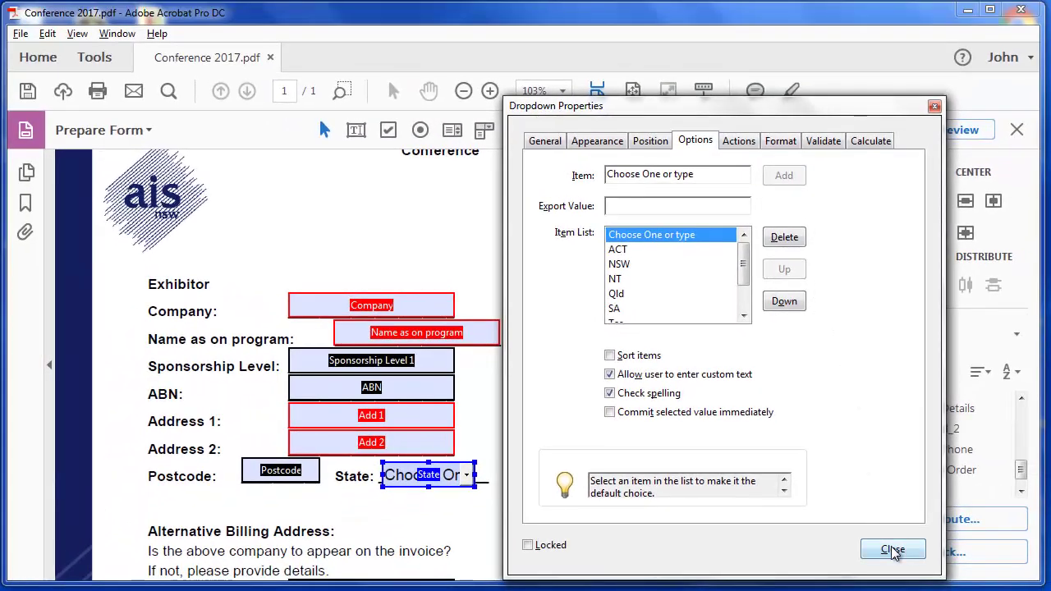
# - Close the dropdown properties and drag the State dropdown's right edge wider
pyautogui.click(913, 575)
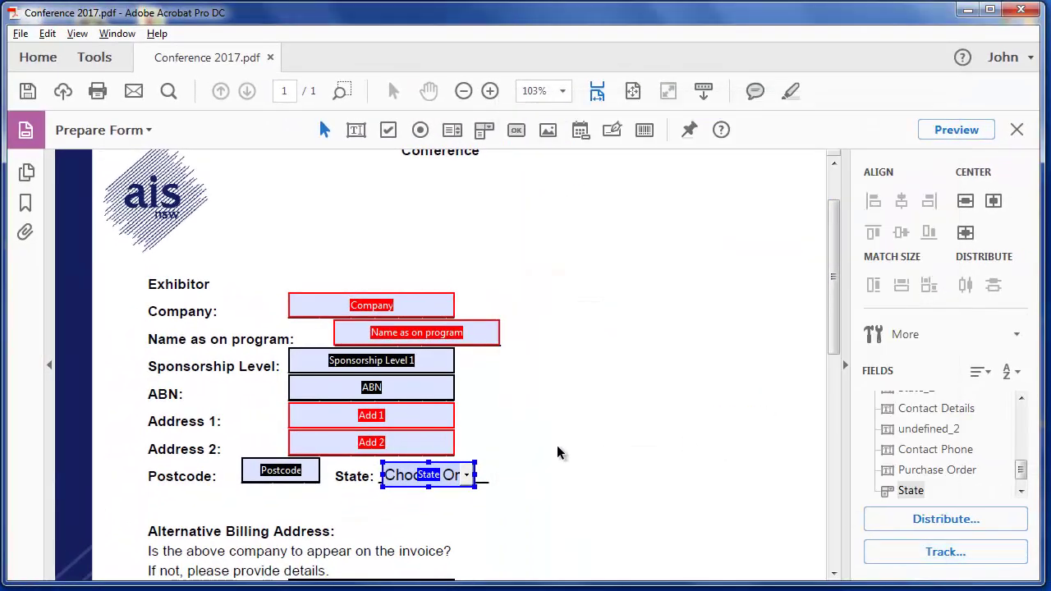
pyautogui.click(957, 131)
pyautogui.scroll(-2, 829, 321)
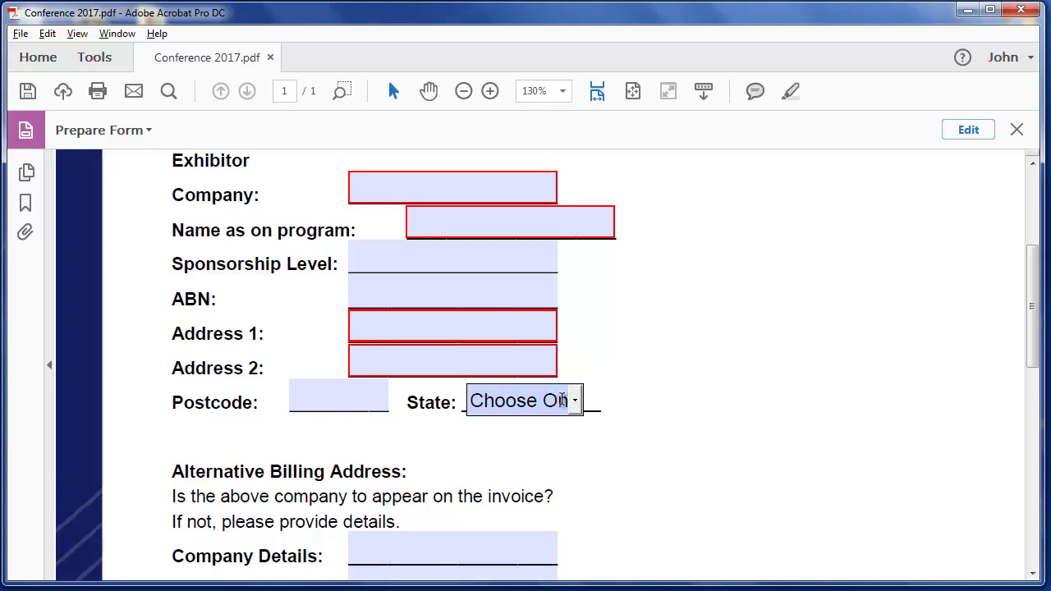
pyautogui.click(968, 131)
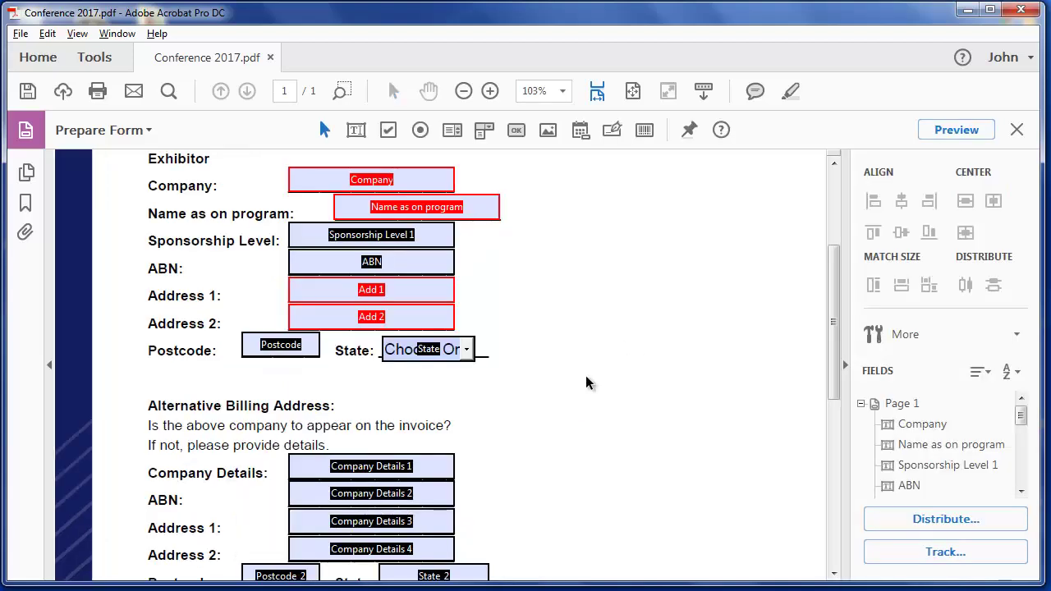
pyautogui.click(474, 350)
pyautogui.moveTo(473, 349); pyautogui.dragTo(609, 350)
# - Preview the form and test the State dropdown, leaving it on 'Choose One or type'
pyautogui.click(956, 130)
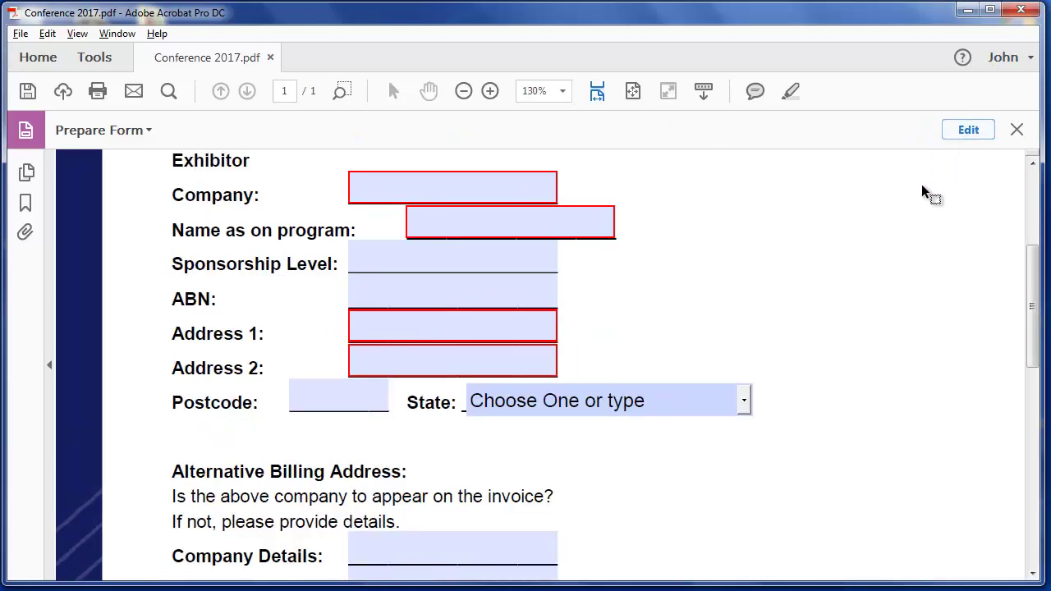
pyautogui.click(745, 403)
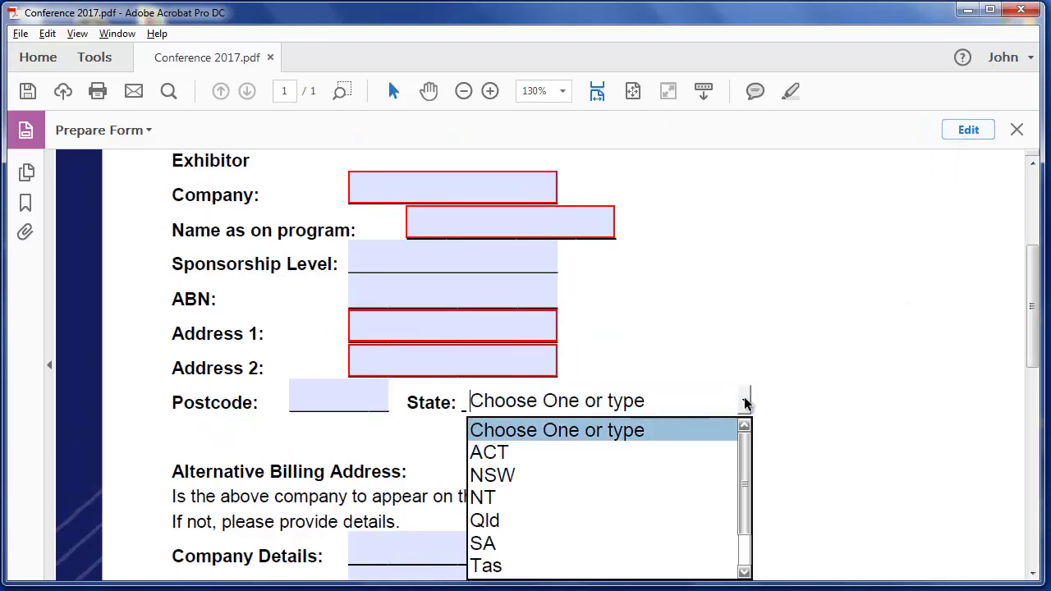
pyautogui.click(579, 431)
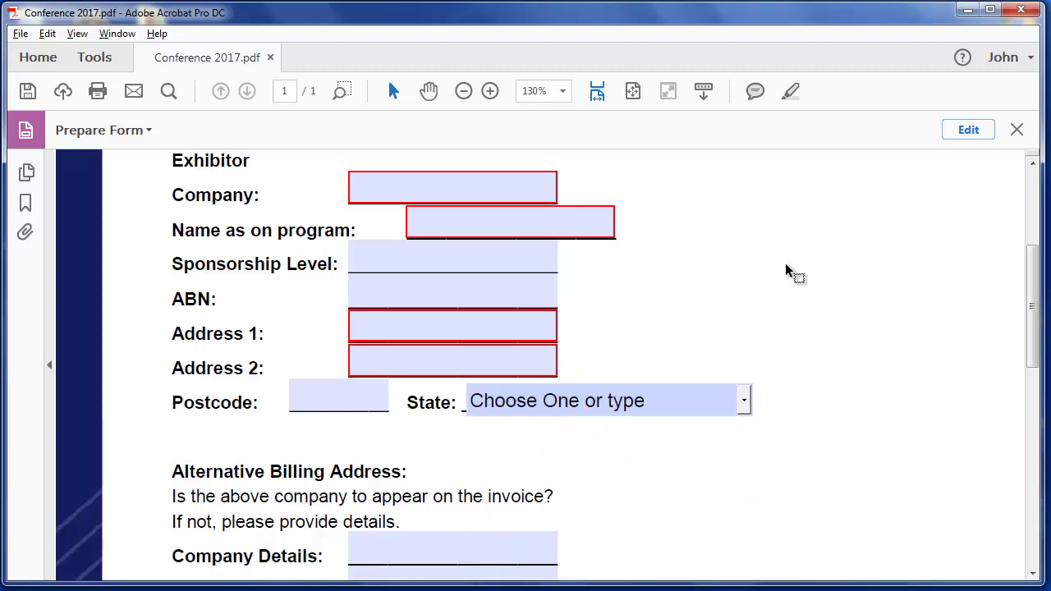
pyautogui.scroll(2, 803, 276)
pyautogui.scroll(-1, 798, 276)
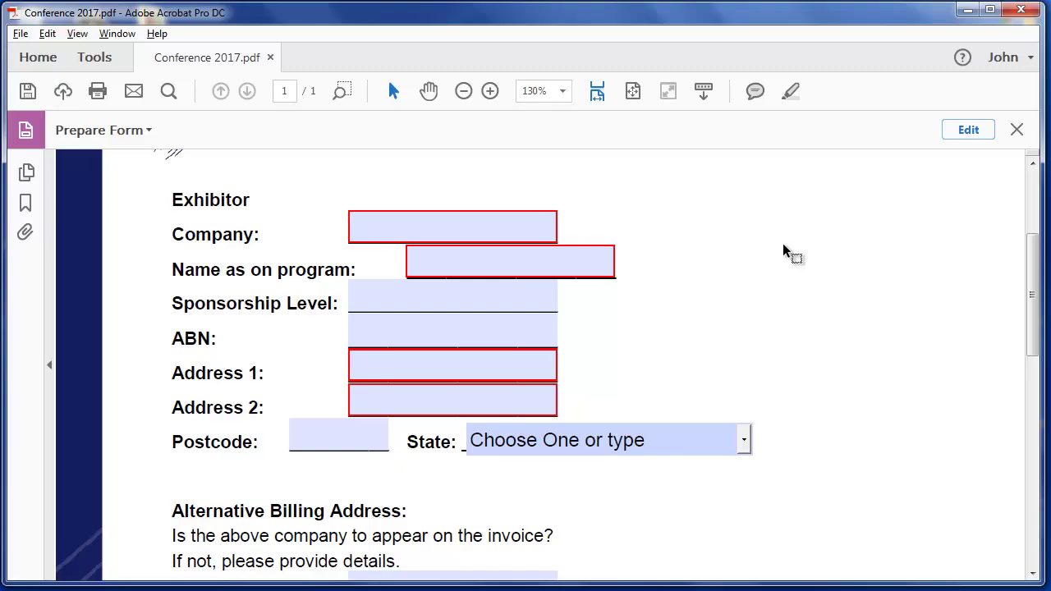
pyautogui.scroll(-3, 783, 246)
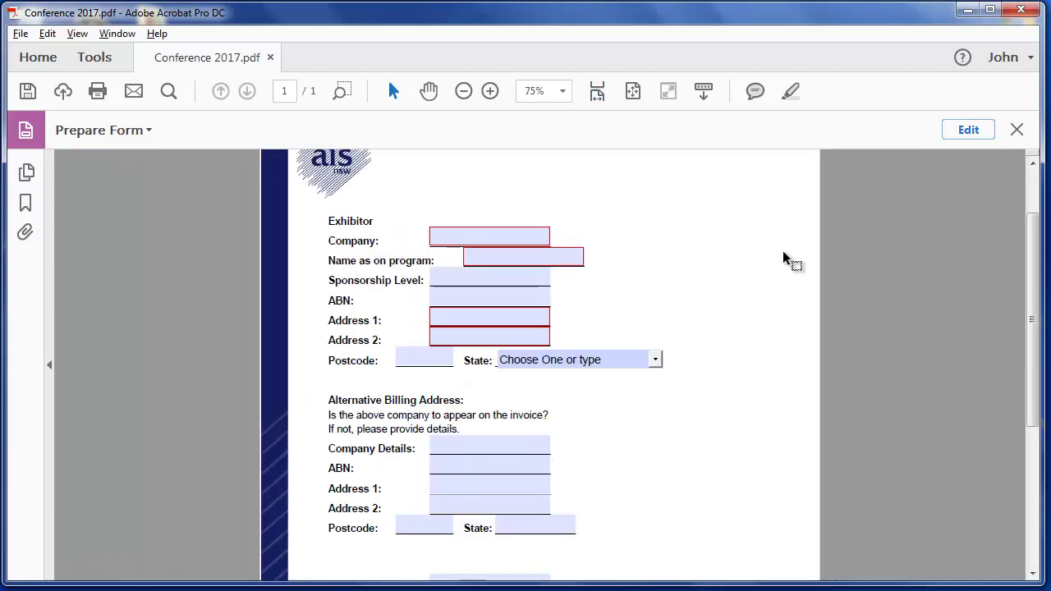
pyautogui.scroll(1, 782, 251)
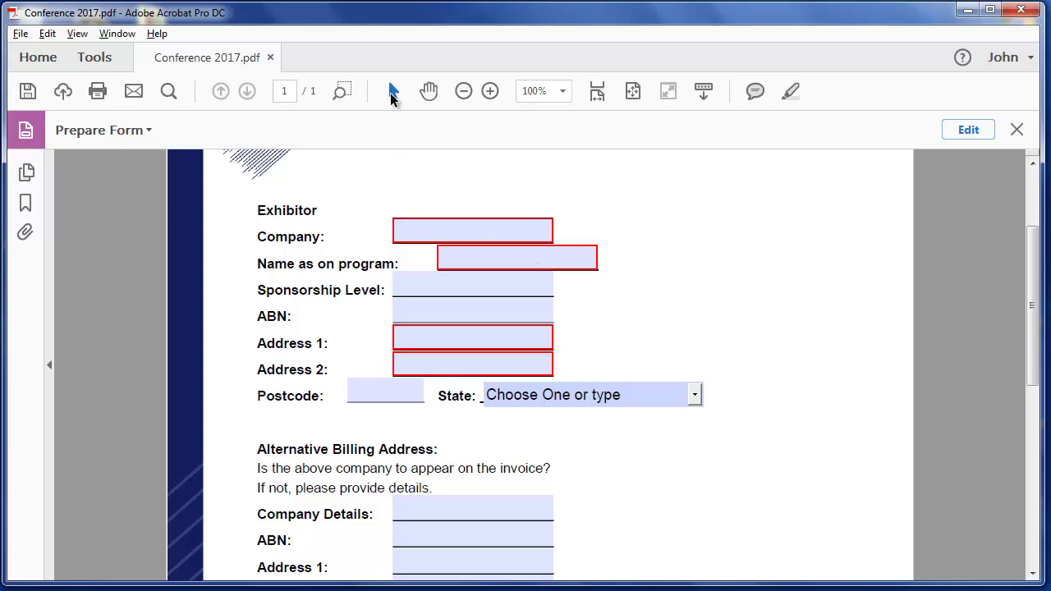
# - Left-align the six exhibitor fields from Company to Add 2 along one edge, then deselect them
pyautogui.click(979, 130)
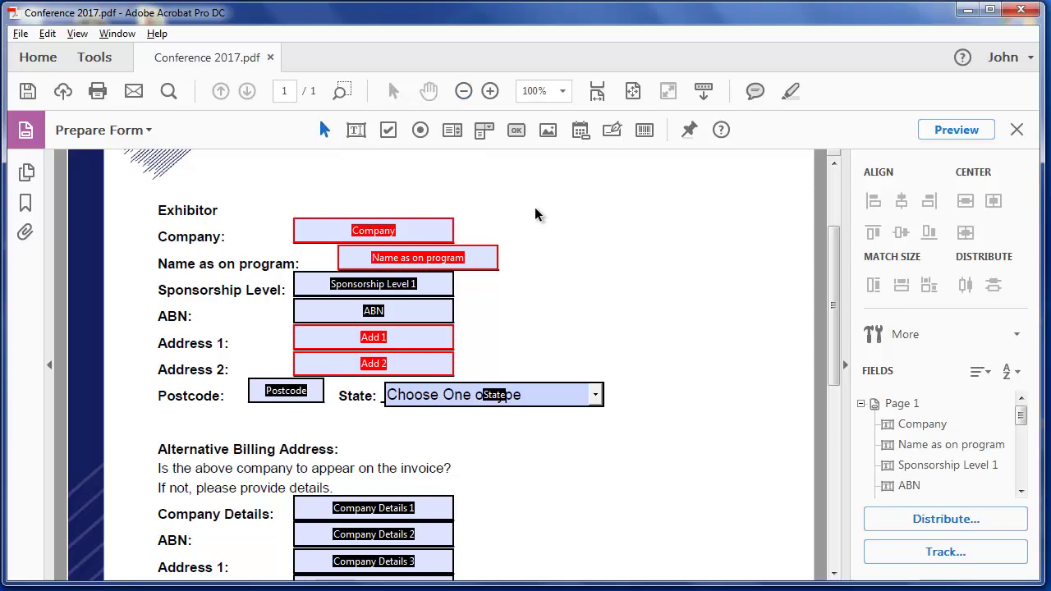
pyautogui.moveTo(533, 202); pyautogui.dragTo(362, 359)
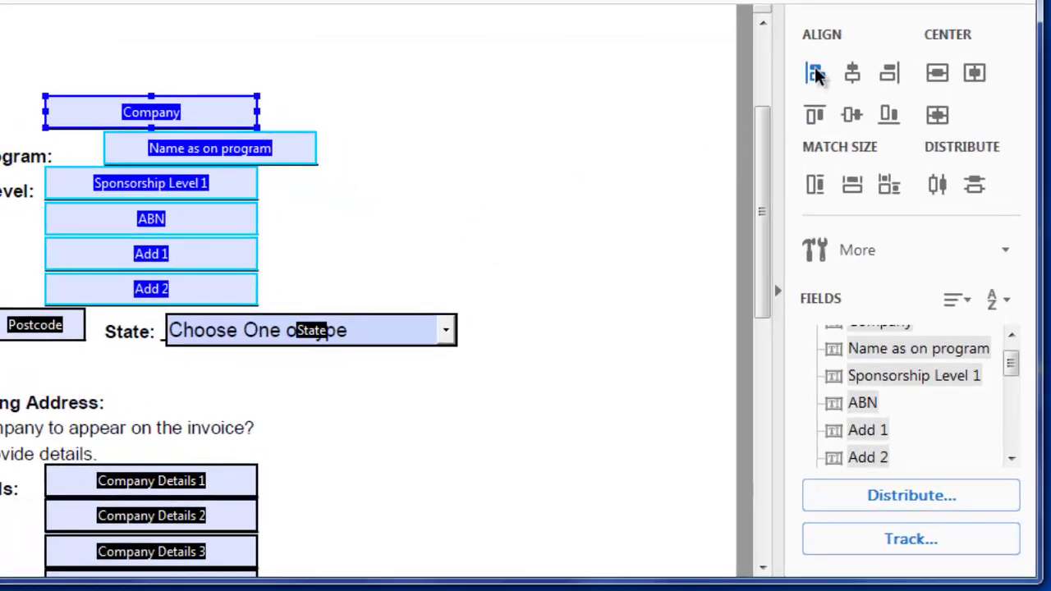
pyautogui.click(816, 74)
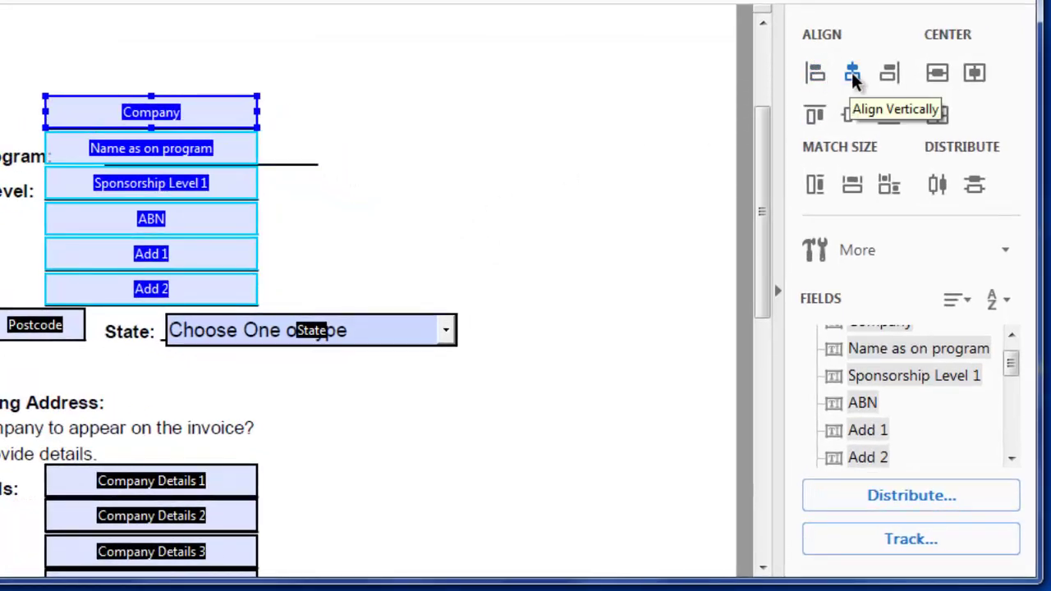
pyautogui.click(853, 75)
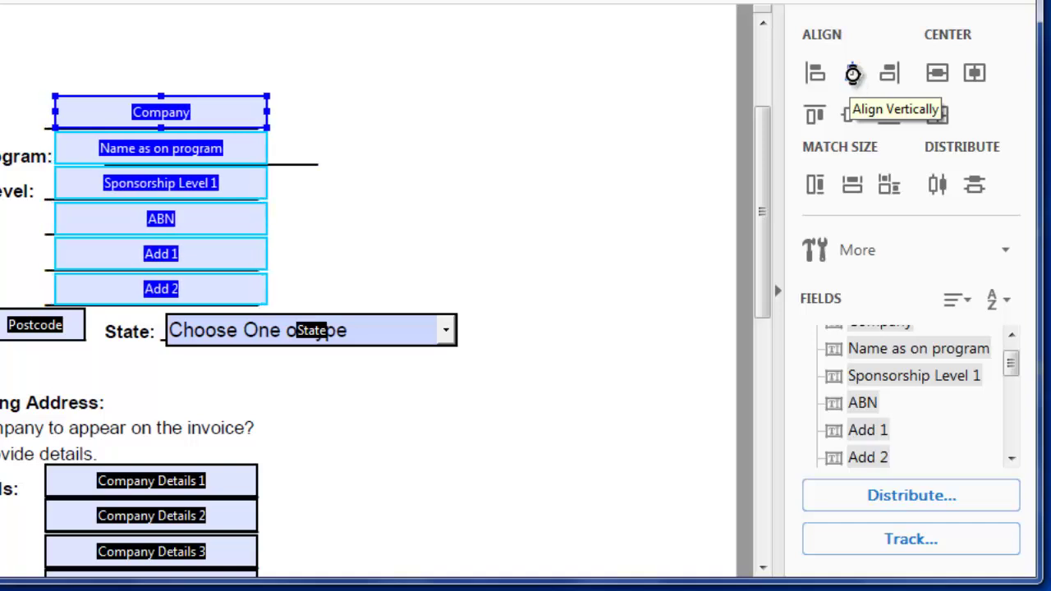
pyautogui.press('Left')
pyautogui.press('Left')
pyautogui.press('Left')
pyautogui.press('Left')
pyautogui.press('Left')
pyautogui.press('Left')
pyautogui.press('Left')
pyautogui.press('Left')
pyautogui.press('Left')
pyautogui.press('Left')
pyautogui.press('Left')
pyautogui.press('Left')
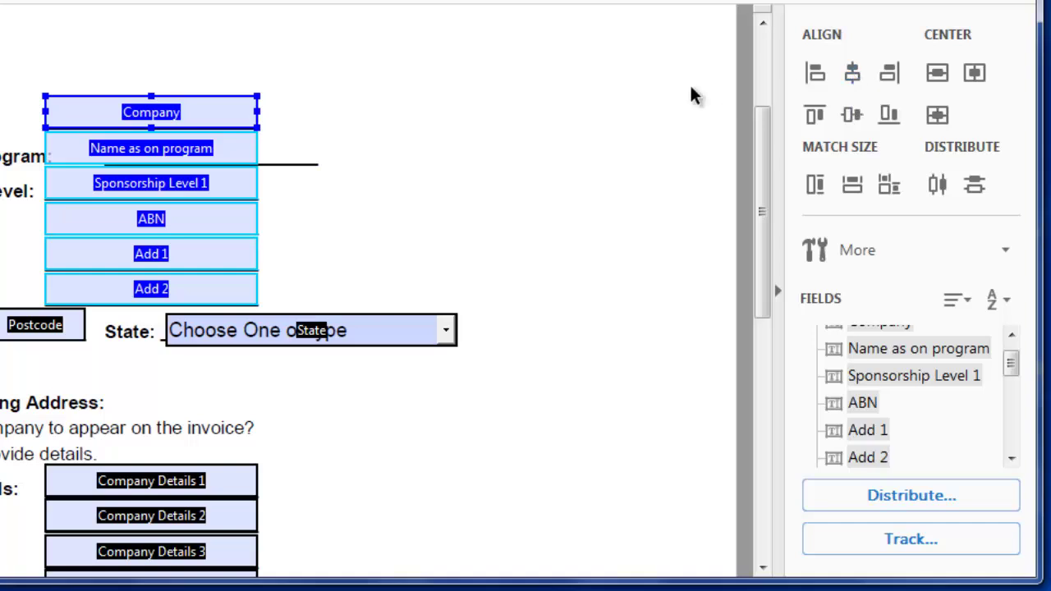
pyautogui.click(298, 165)
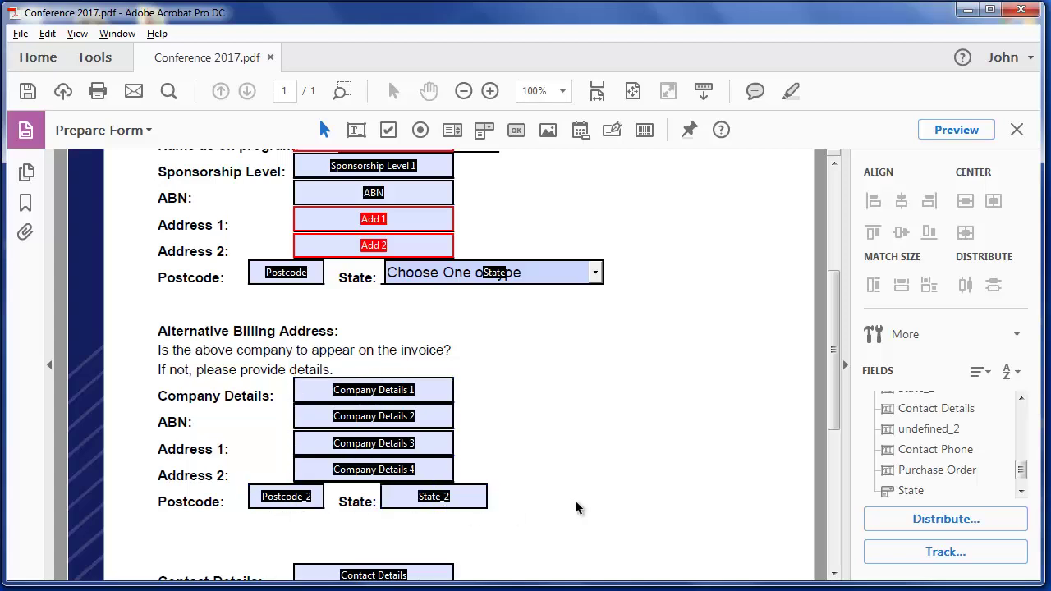
# - Replace the billing State_2 text field with a pasted copy of the State dropdown
pyautogui.click(430, 276)
pyautogui.hotkey('ctrl', 'v')
pyautogui.moveTo(486, 367); pyautogui.dragTo(674, 449)
pyautogui.click(479, 496)
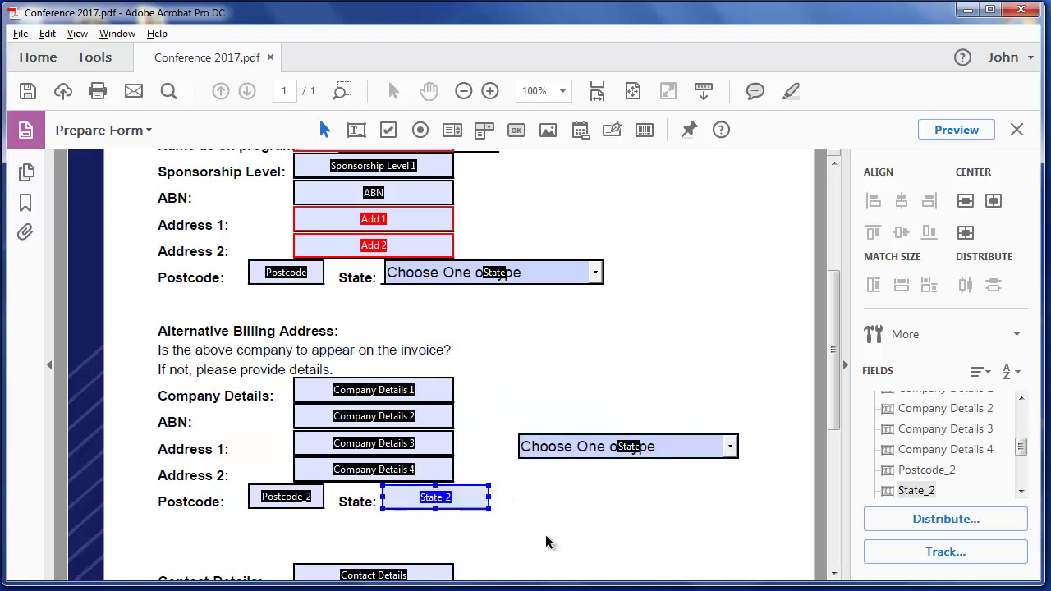
pyautogui.press('Delete')
pyautogui.moveTo(674, 446); pyautogui.dragTo(536, 495)
# - Rename the copied dropdown to 'State 2' in its General properties
pyautogui.doubleClick(497, 498)
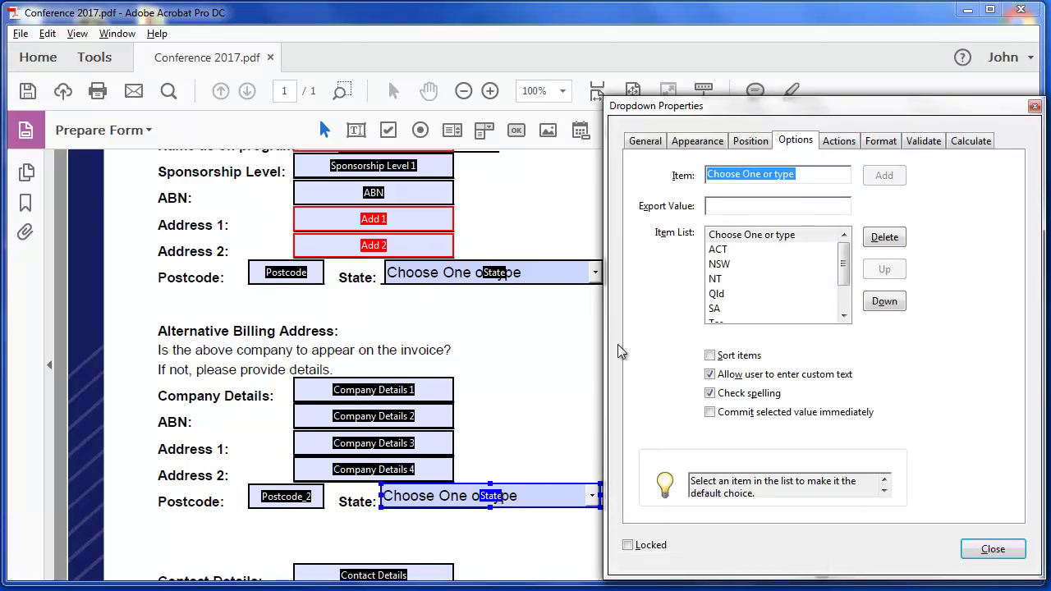
pyautogui.click(656, 141)
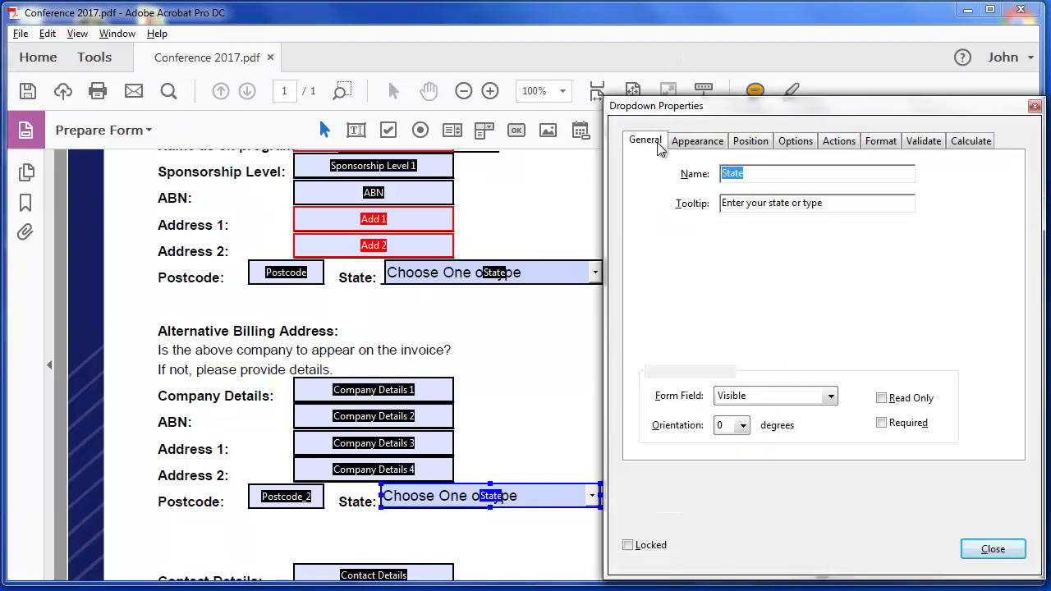
pyautogui.click(764, 173)
pyautogui.write('2')
pyautogui.click(989, 490)
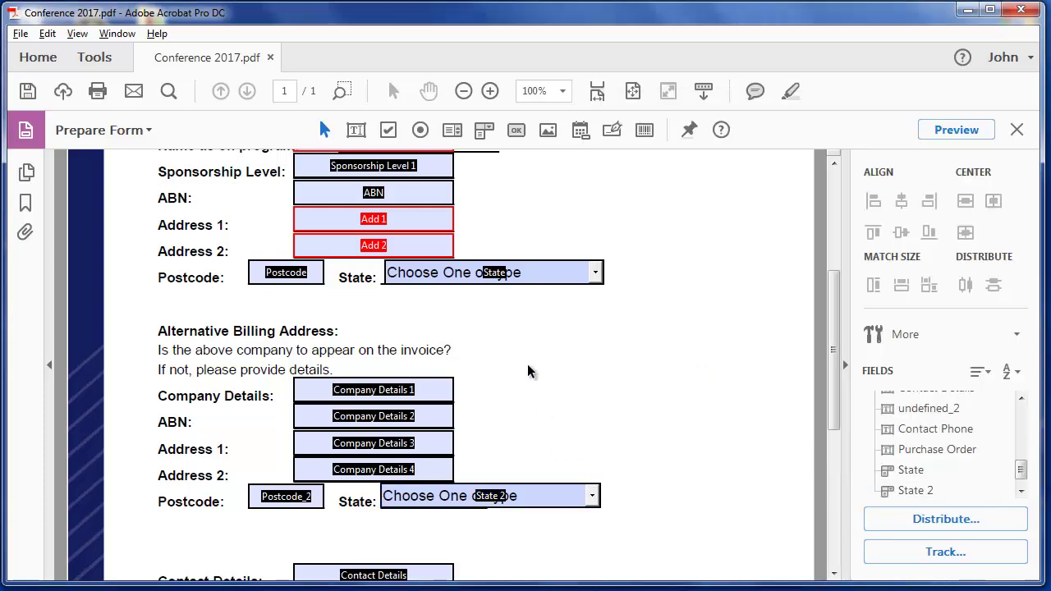
pyautogui.click(495, 273)
pyautogui.click(289, 499)
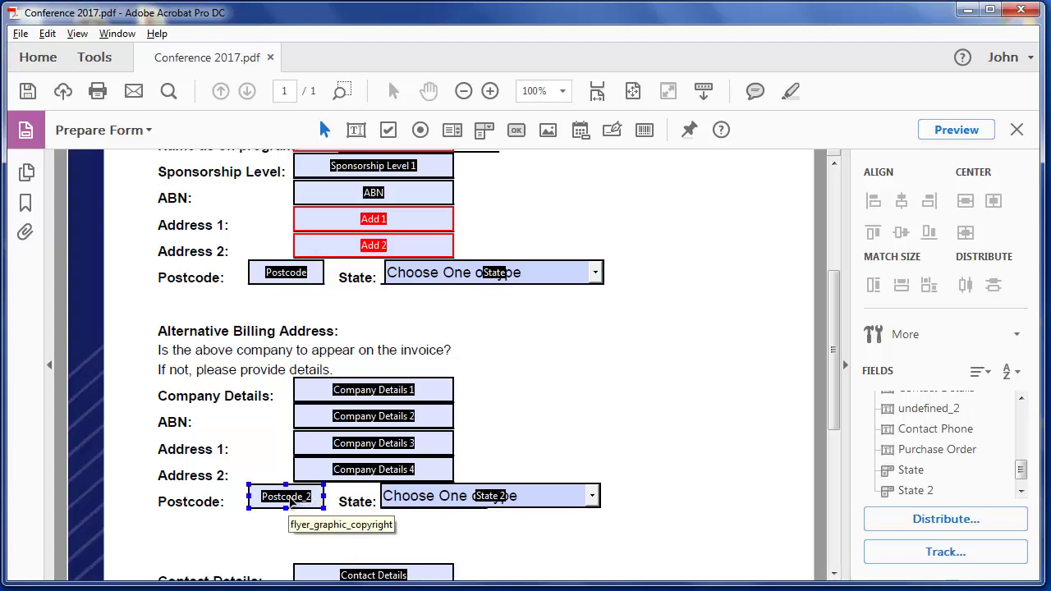
# - Try left-aligning the four contact fields, then undo the alignment
pyautogui.click(337, 506)
pyautogui.scroll(-4, 635, 440)
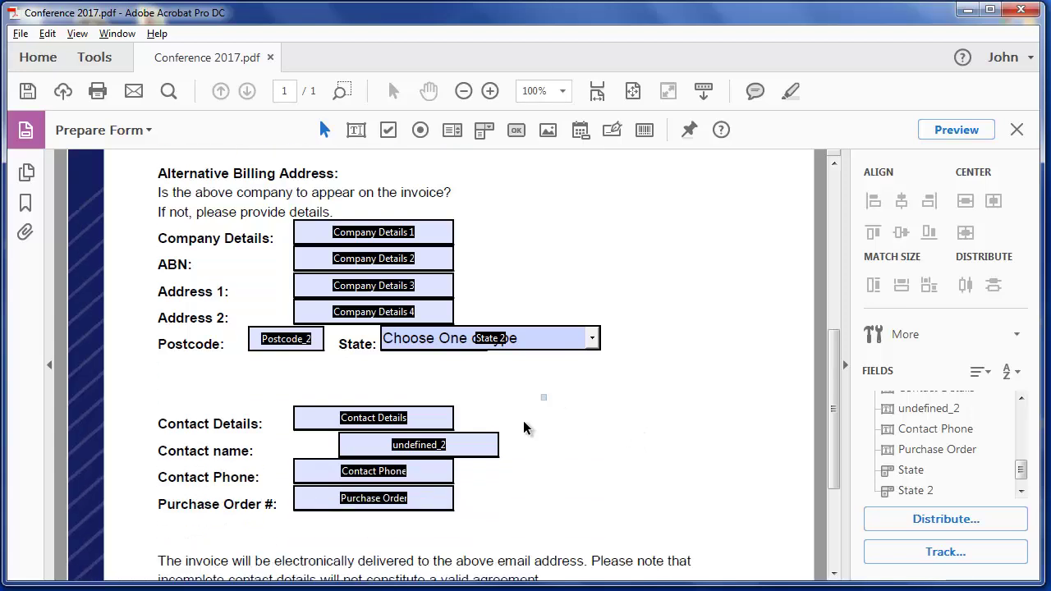
pyautogui.moveTo(510, 438); pyautogui.dragTo(349, 525)
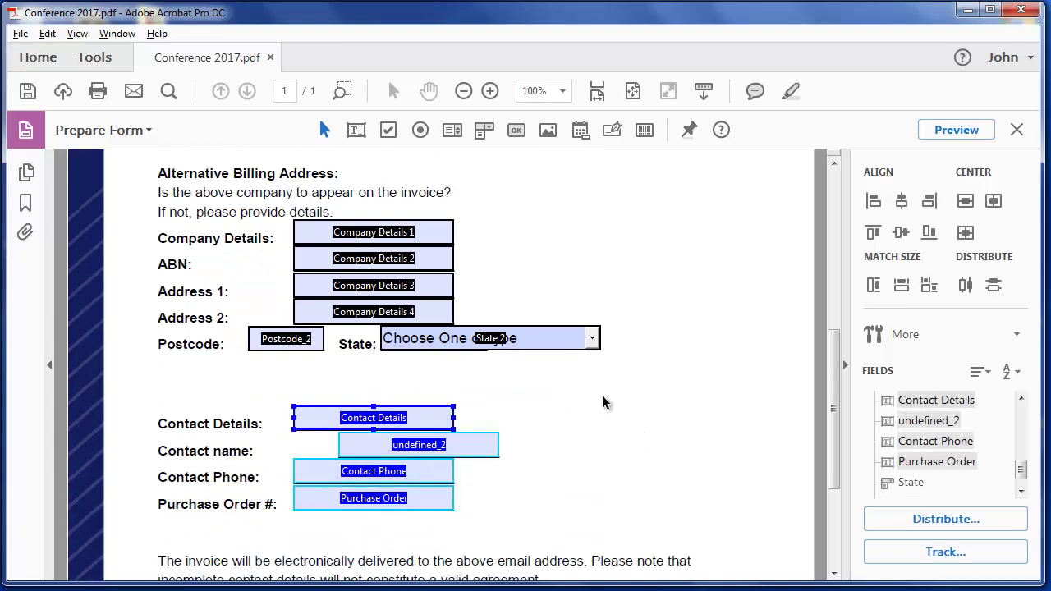
pyautogui.click(874, 200)
pyautogui.click(395, 418)
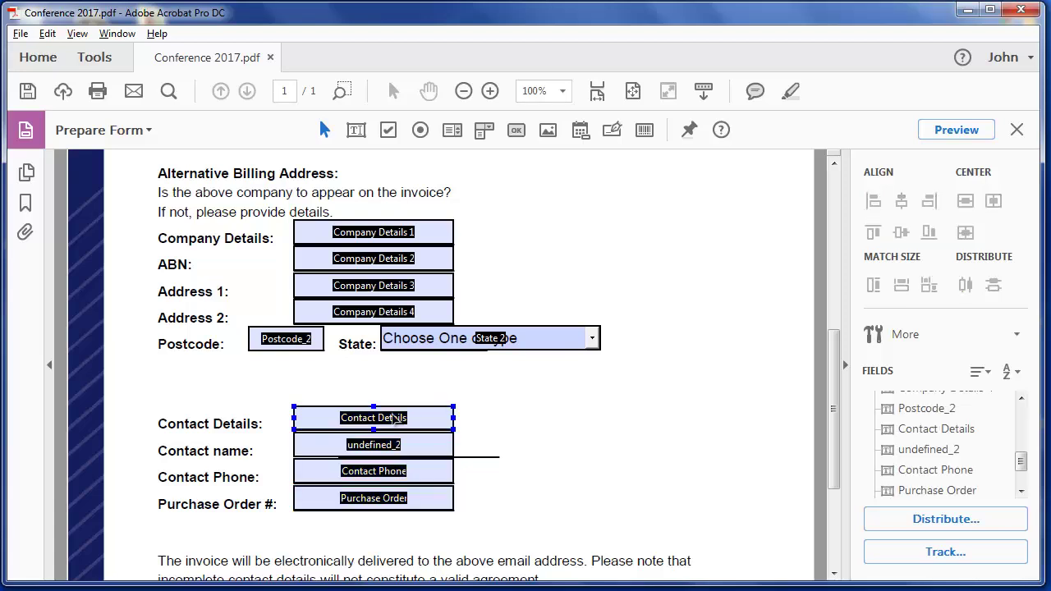
pyautogui.click(616, 418)
pyautogui.hotkey('ctrl', 'z')
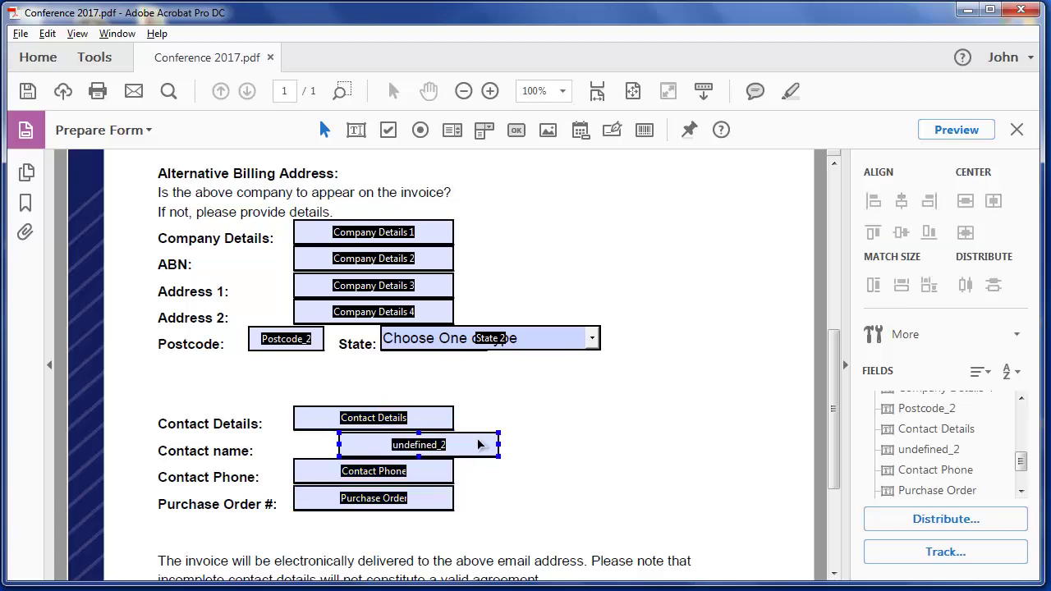
# - Left-align the four contact fields to the undefined_2 field as the reference
pyautogui.click(448, 417)
pyautogui.moveTo(559, 391); pyautogui.dragTo(347, 524)
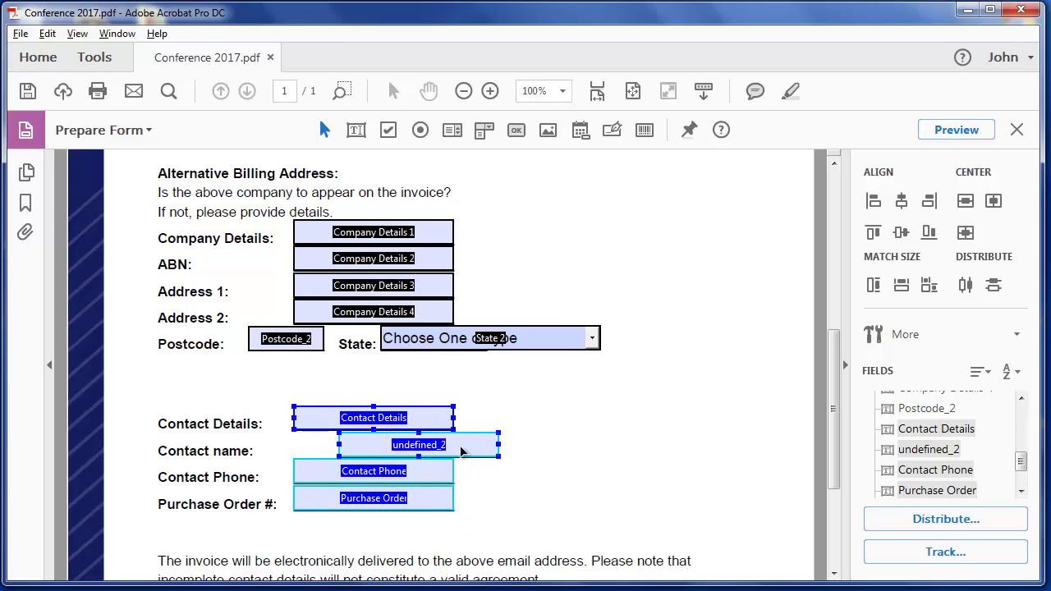
pyautogui.click(572, 420)
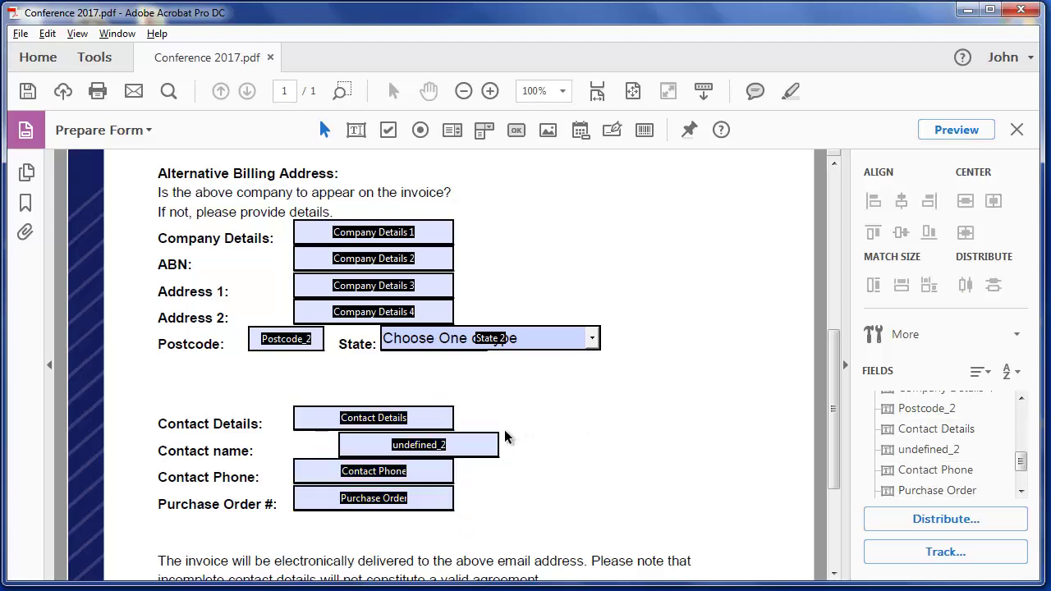
pyautogui.click(488, 448)
pyautogui.click(577, 415)
pyautogui.moveTo(575, 389); pyautogui.dragTo(387, 533)
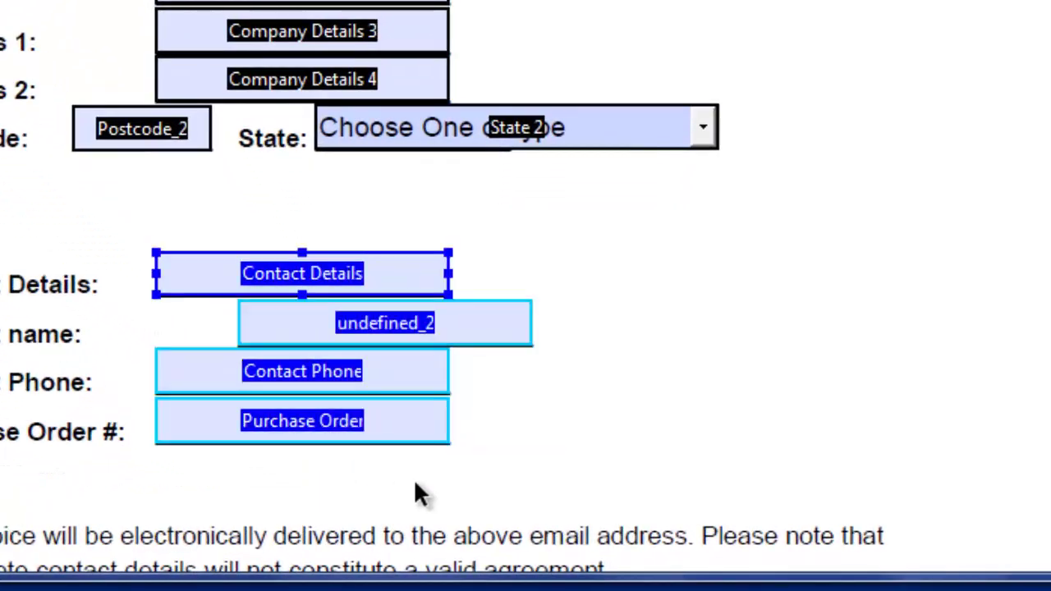
pyautogui.click(451, 326)
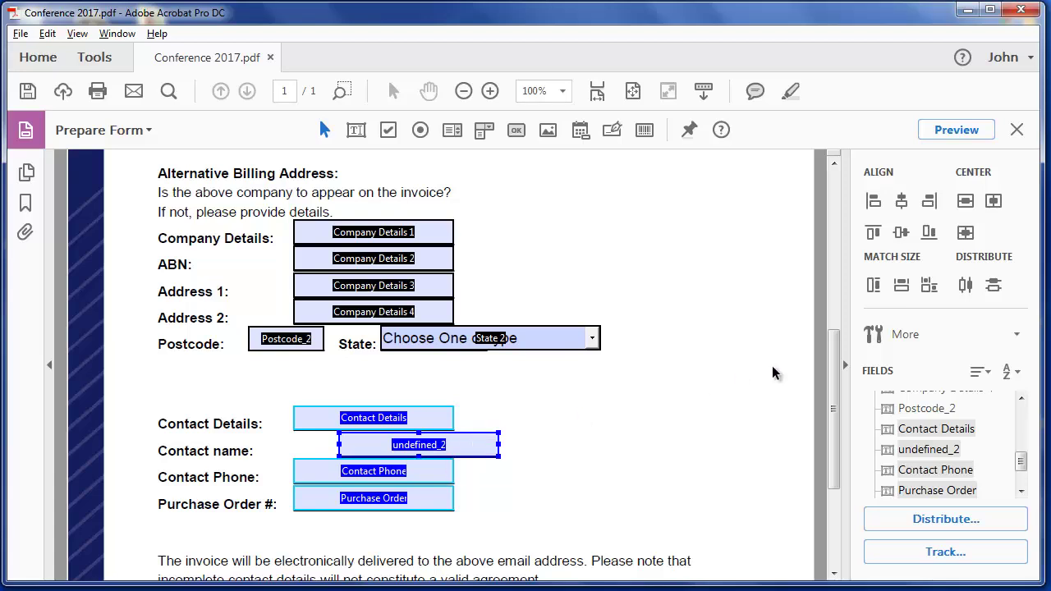
pyautogui.click(873, 204)
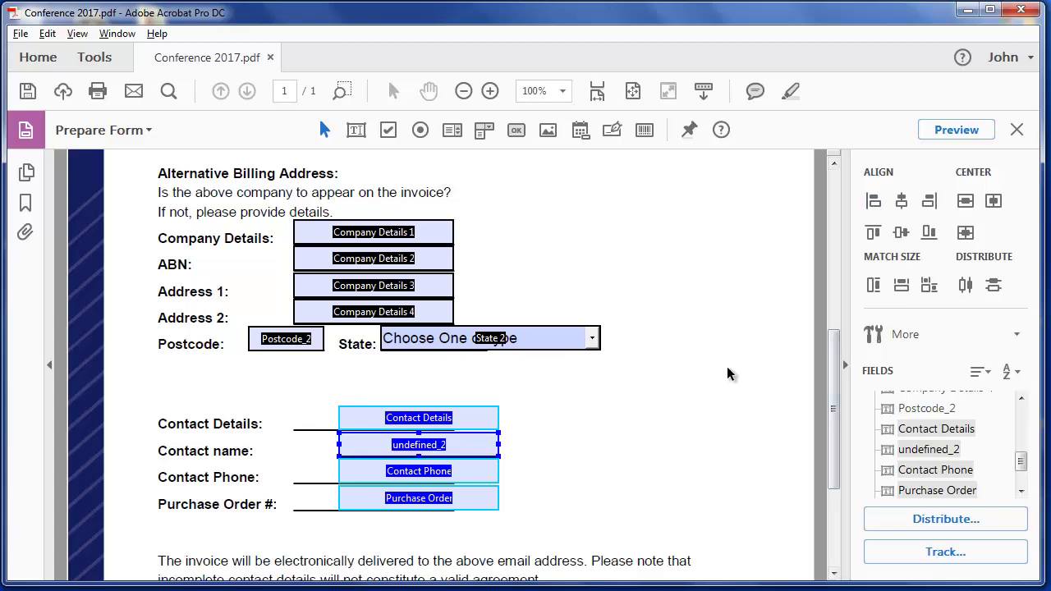
pyautogui.scroll(-4, 710, 391)
# - Add a required Check Box3 after the page 1 agreement sentence
pyautogui.scroll(-1, 705, 402)
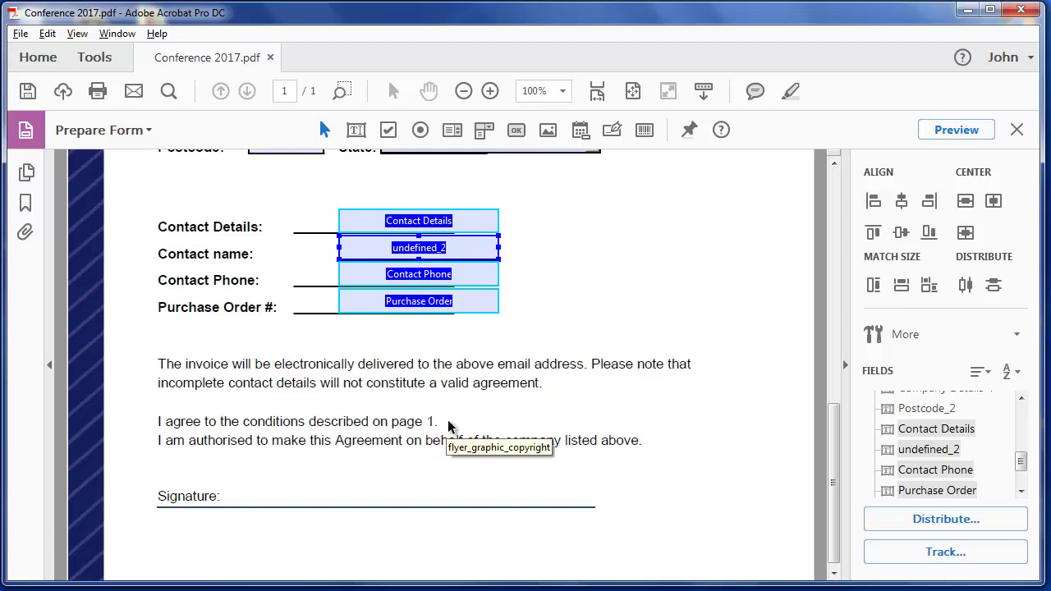
pyautogui.click(388, 129)
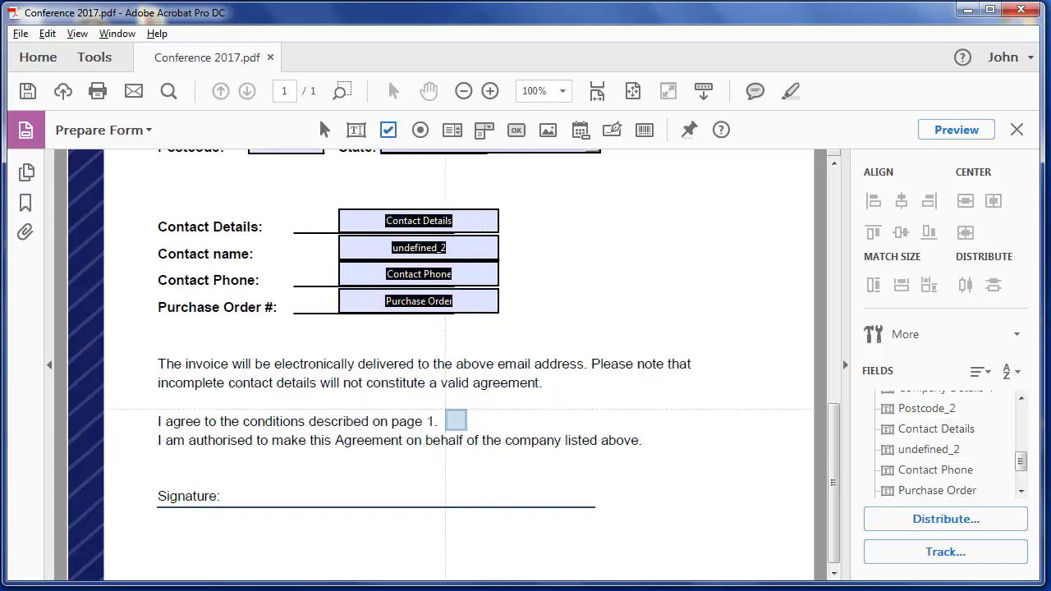
pyautogui.click(444, 410)
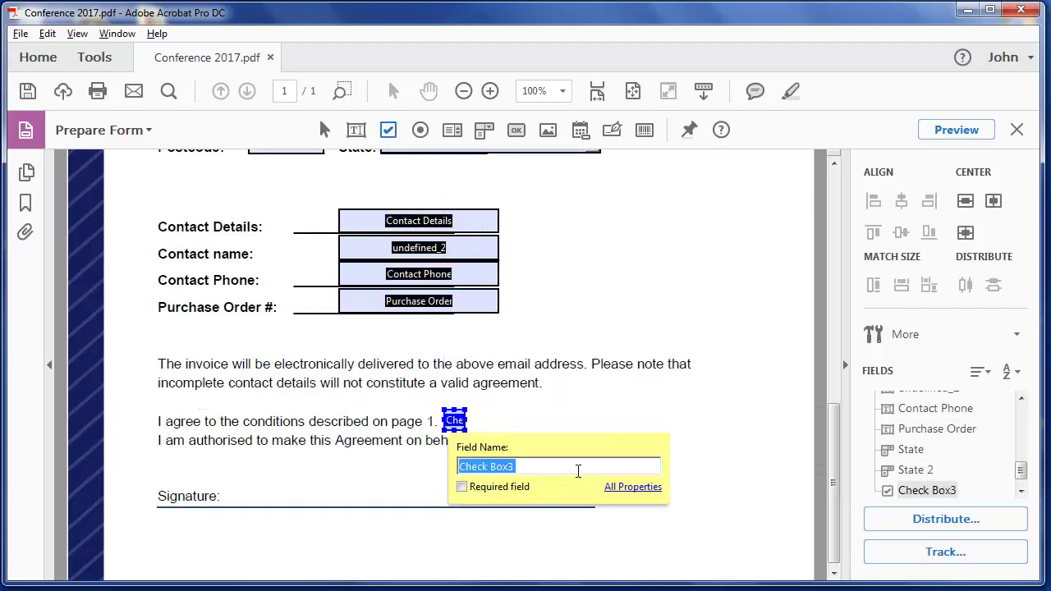
pyautogui.click(629, 486)
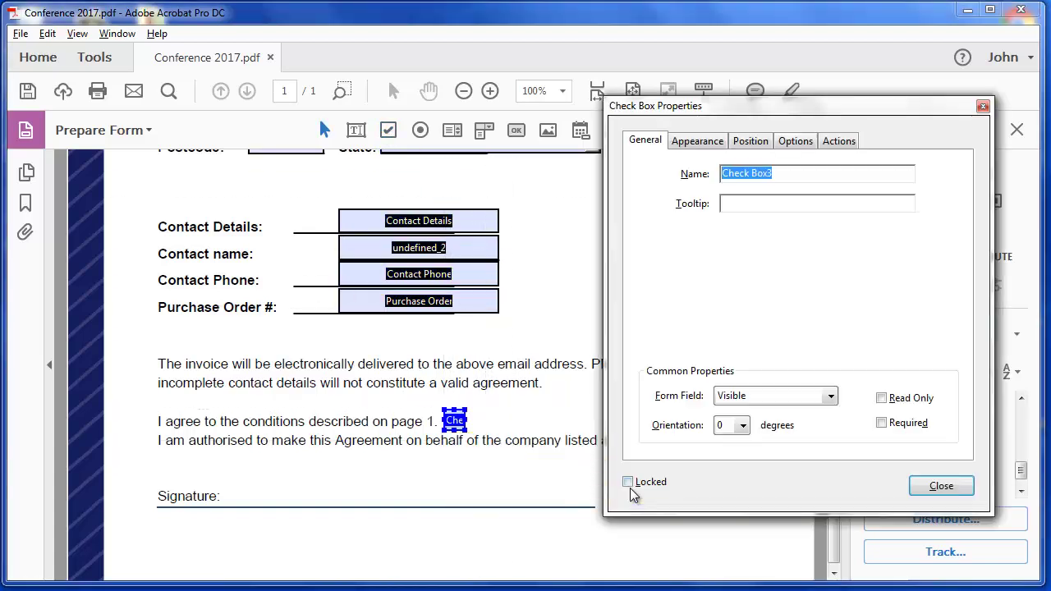
pyautogui.click(881, 423)
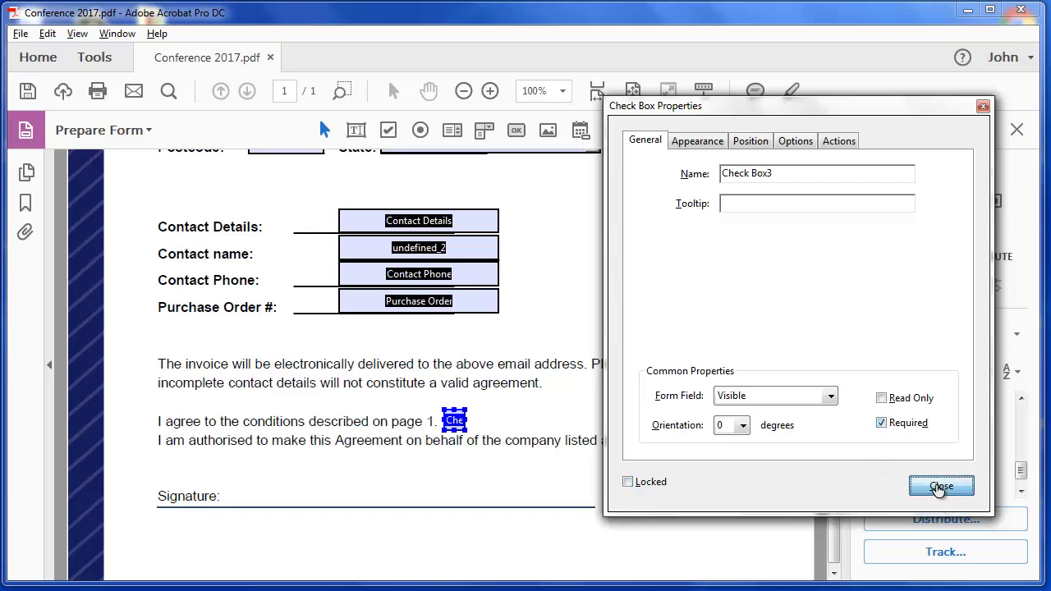
pyautogui.click(940, 486)
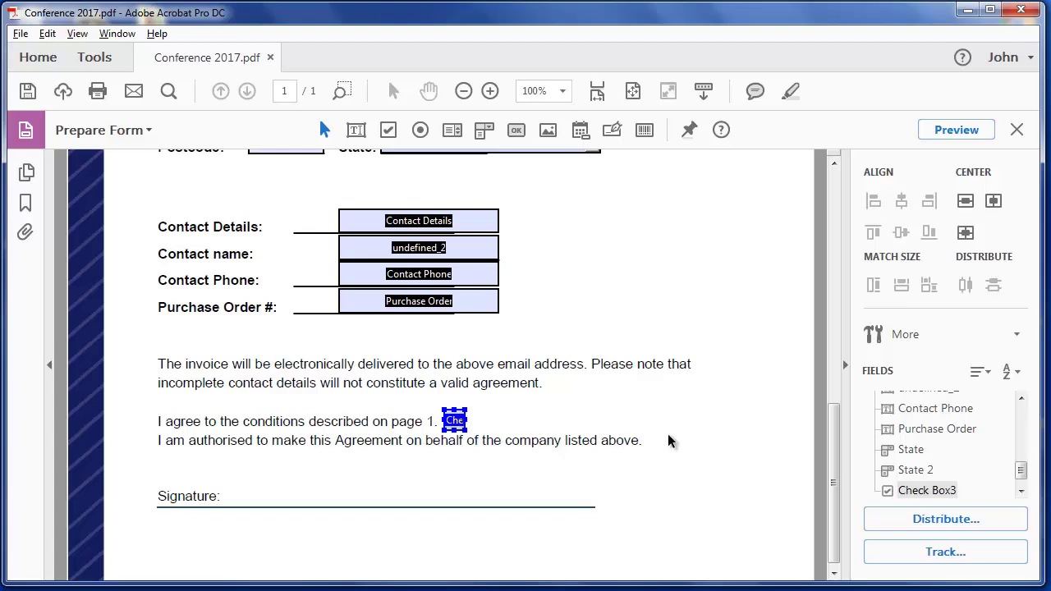
# - Add a required Check Box4 after the 'I am authorised' sentence
pyautogui.click(389, 130)
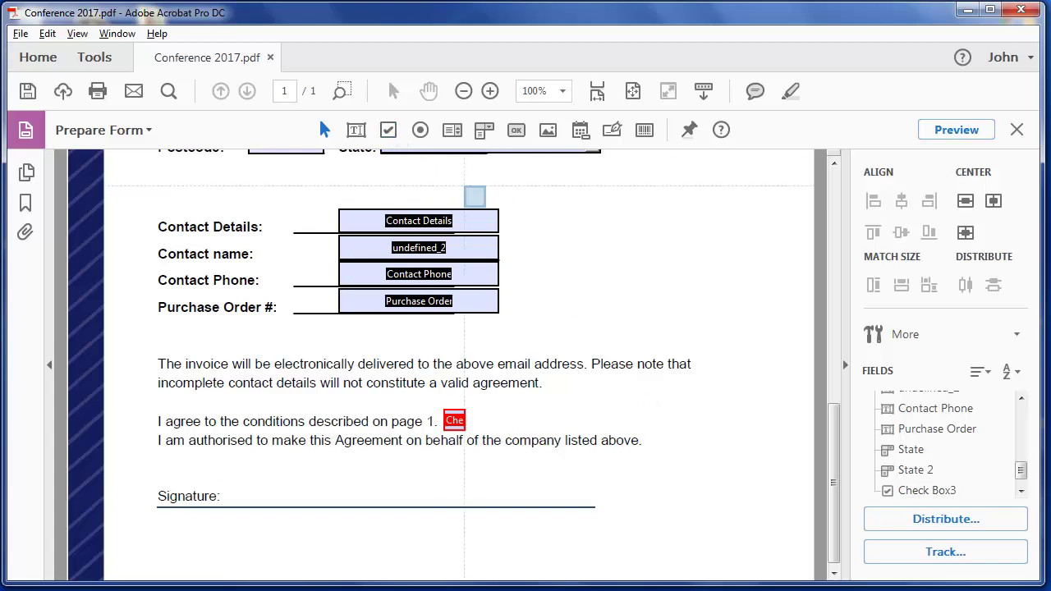
pyautogui.click(649, 426)
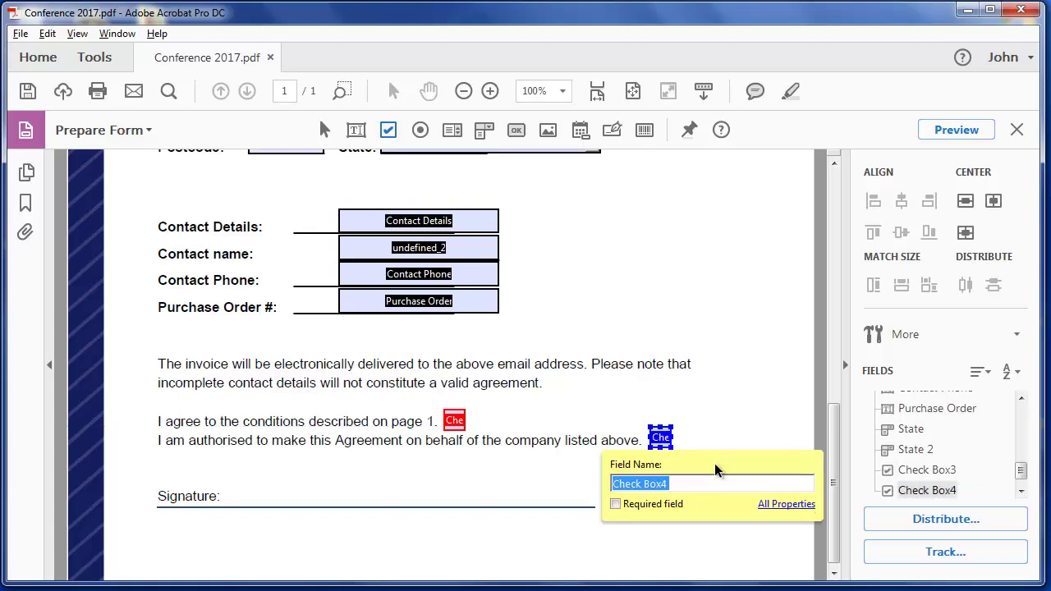
pyautogui.click(785, 504)
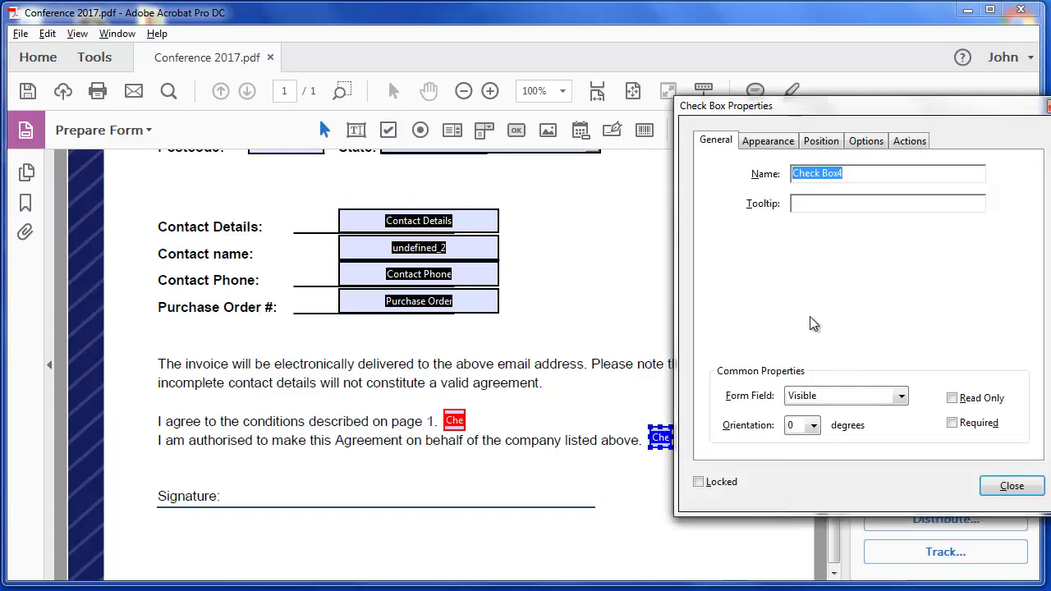
pyautogui.click(952, 424)
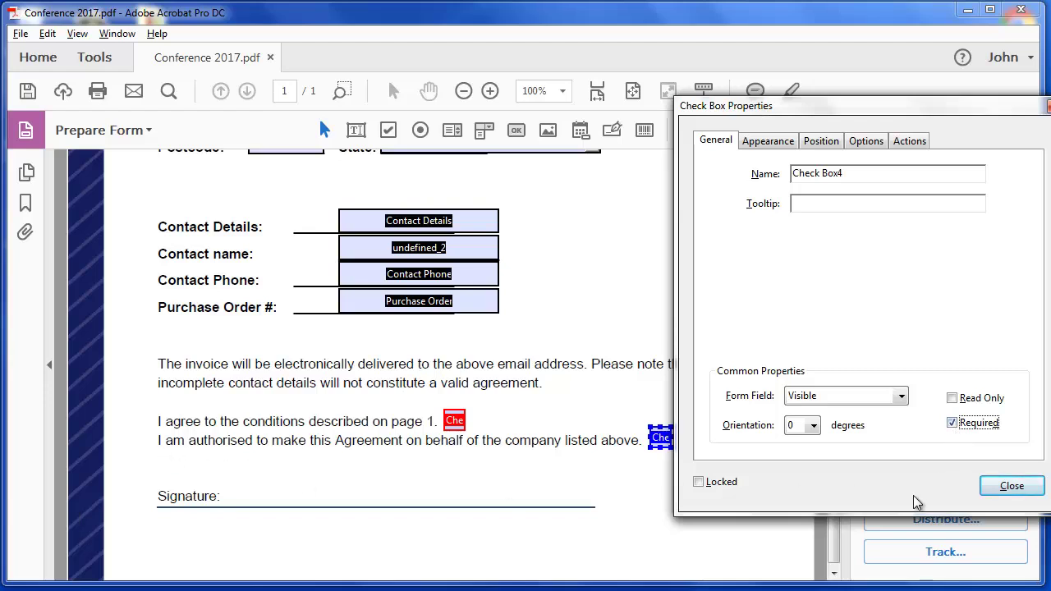
pyautogui.click(1011, 486)
pyautogui.click(693, 481)
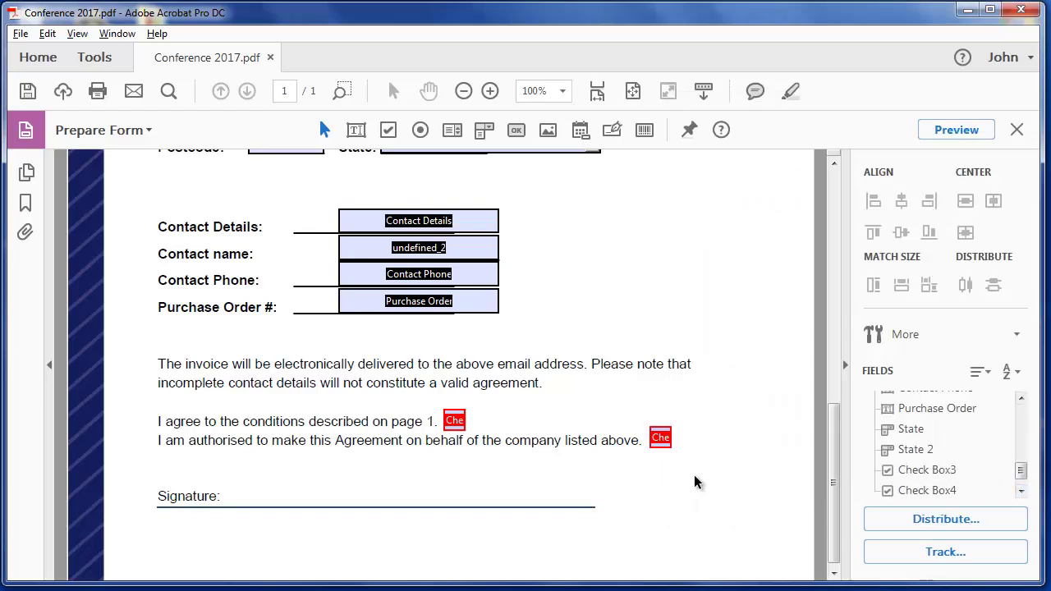
# - Preview the form, entering 'Name' in Company and 'Here' in Name as on program
pyautogui.click(953, 129)
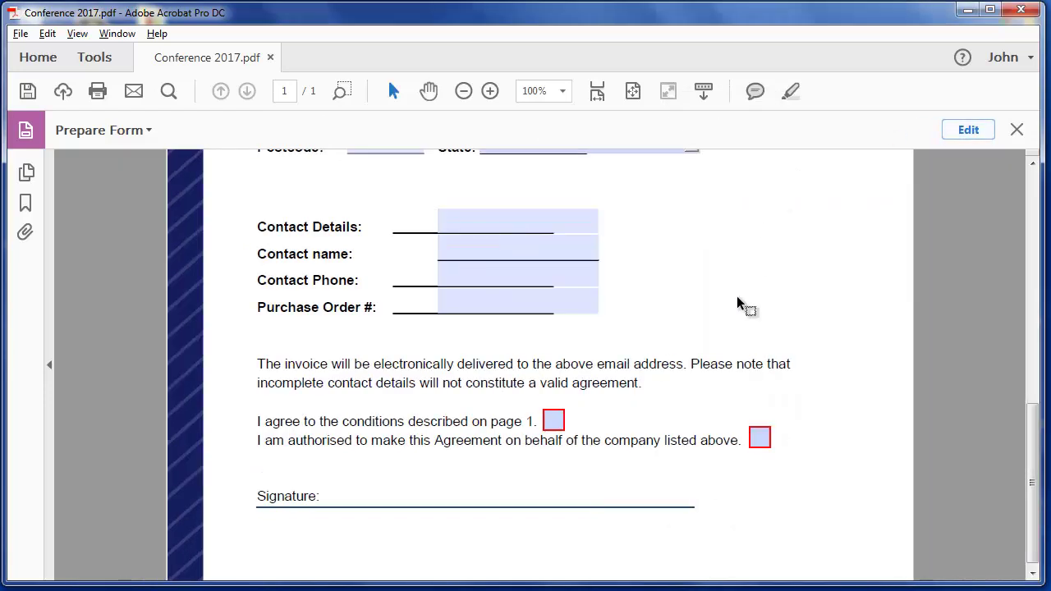
pyautogui.scroll(4, 764, 263)
pyautogui.scroll(5, 763, 261)
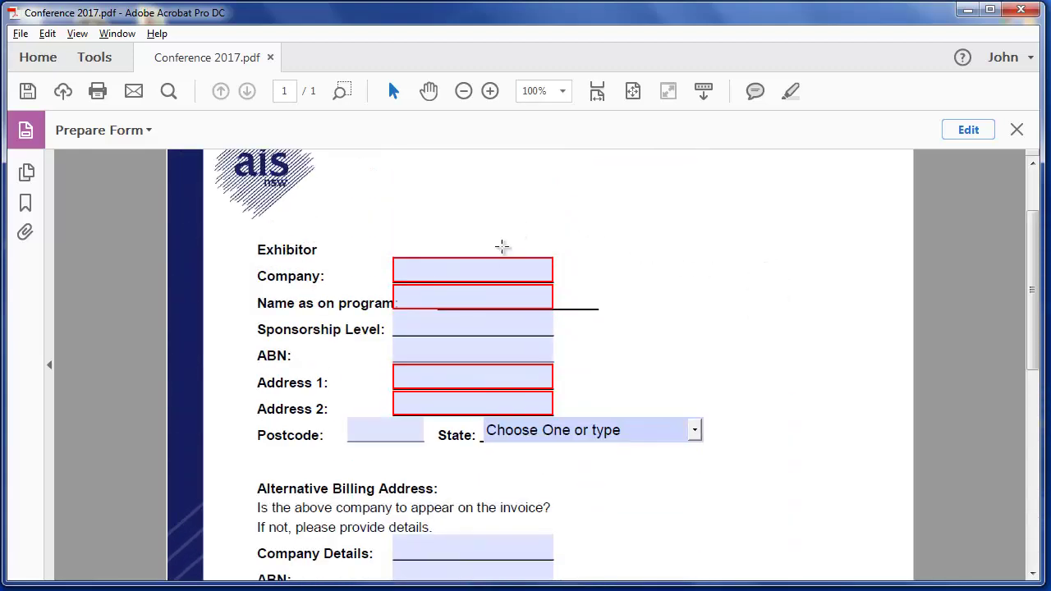
pyautogui.click(464, 266)
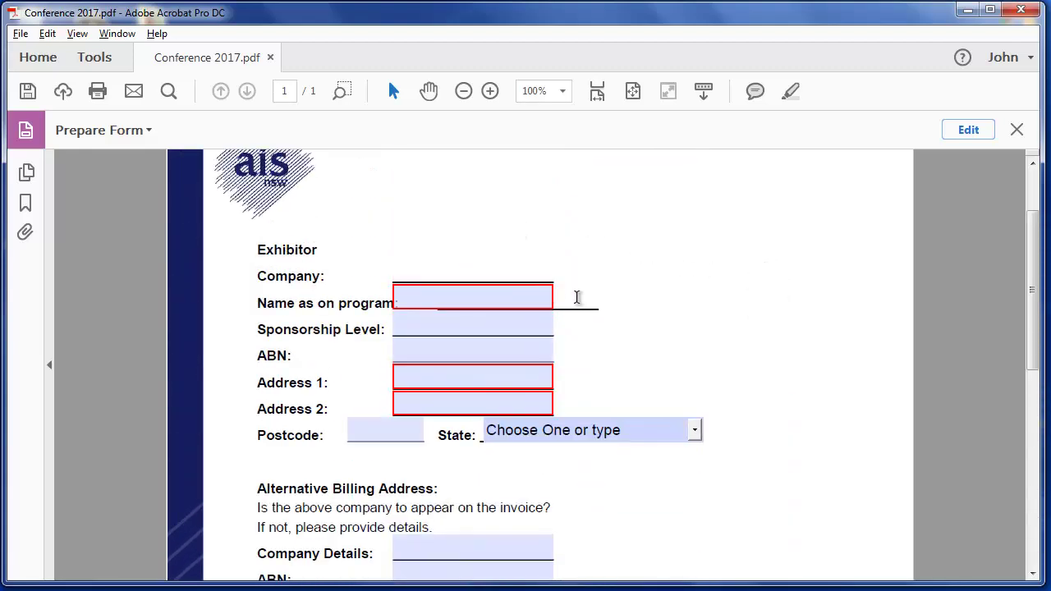
pyautogui.write('Name')
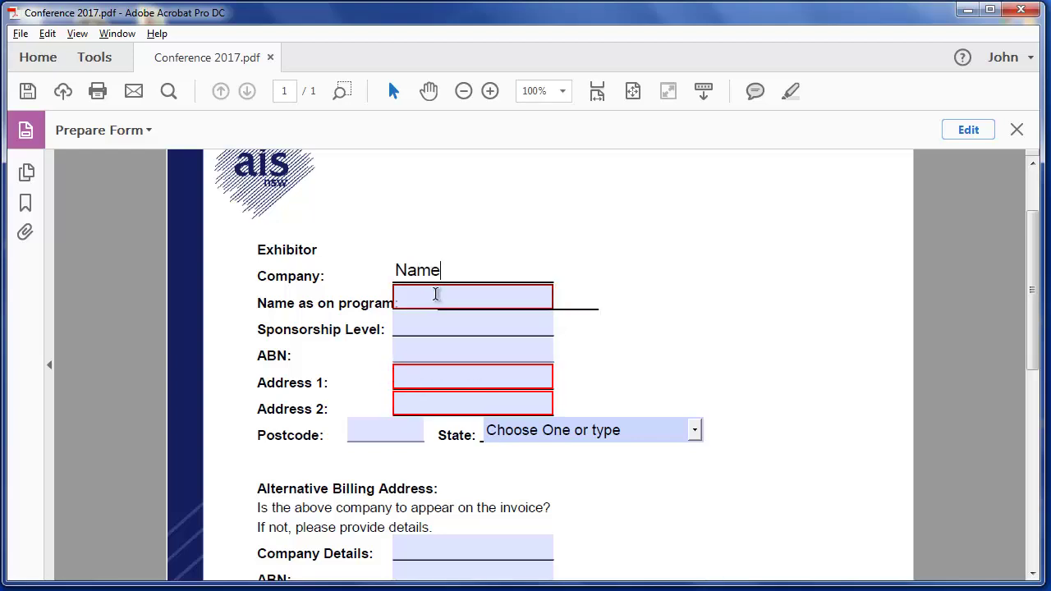
pyautogui.moveTo(436, 293); pyautogui.dragTo(481, 312)
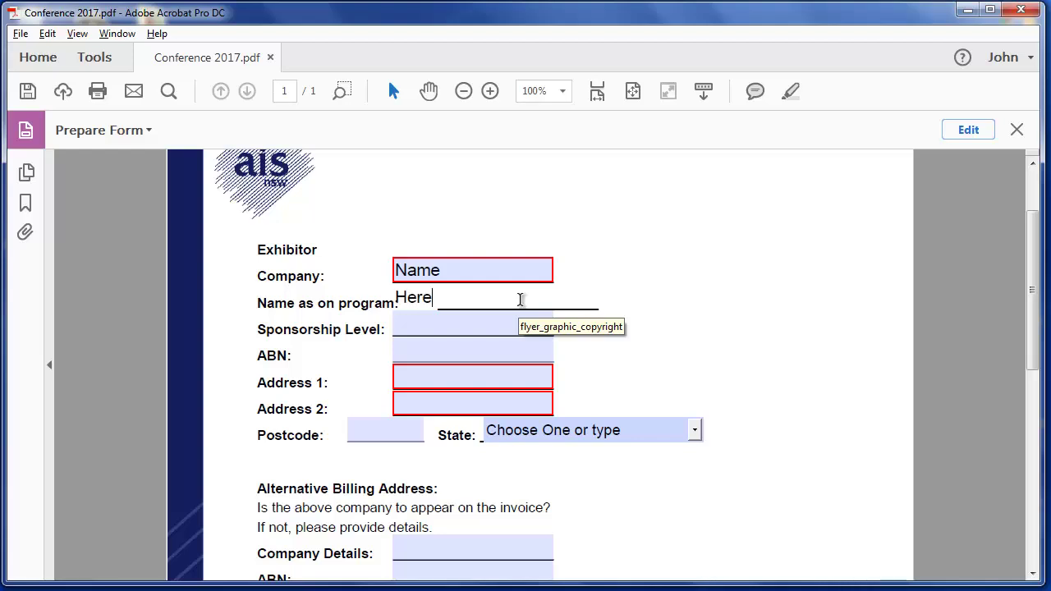
pyautogui.press('Return')
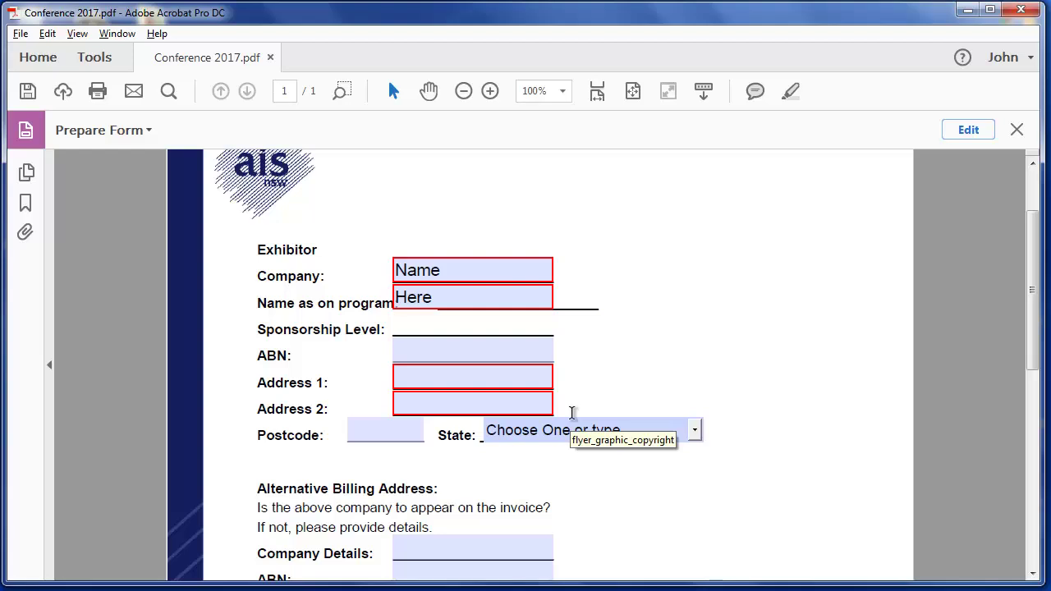
pyautogui.click(761, 322)
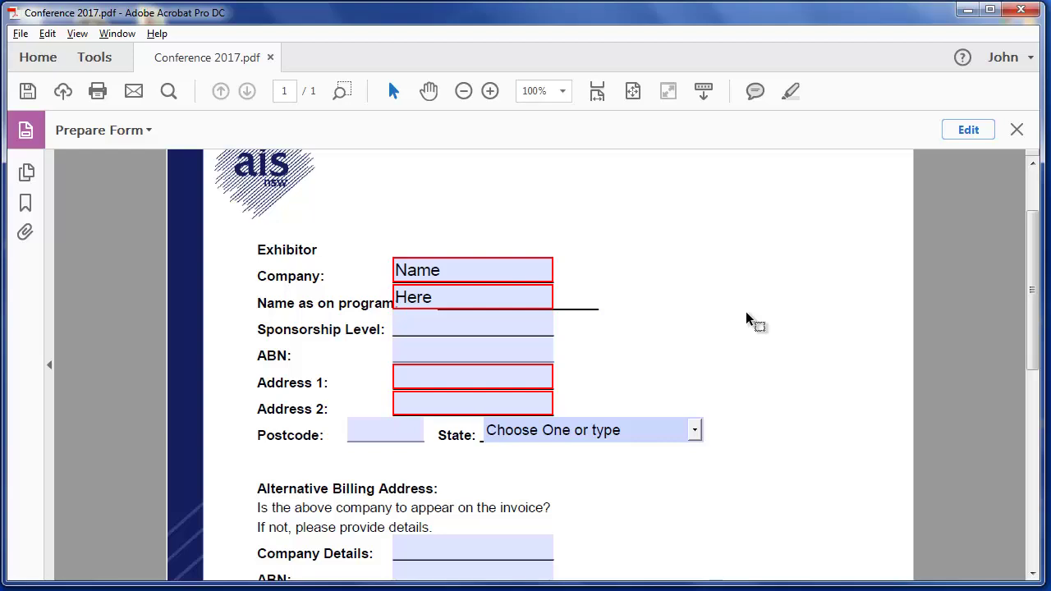
pyautogui.click(468, 354)
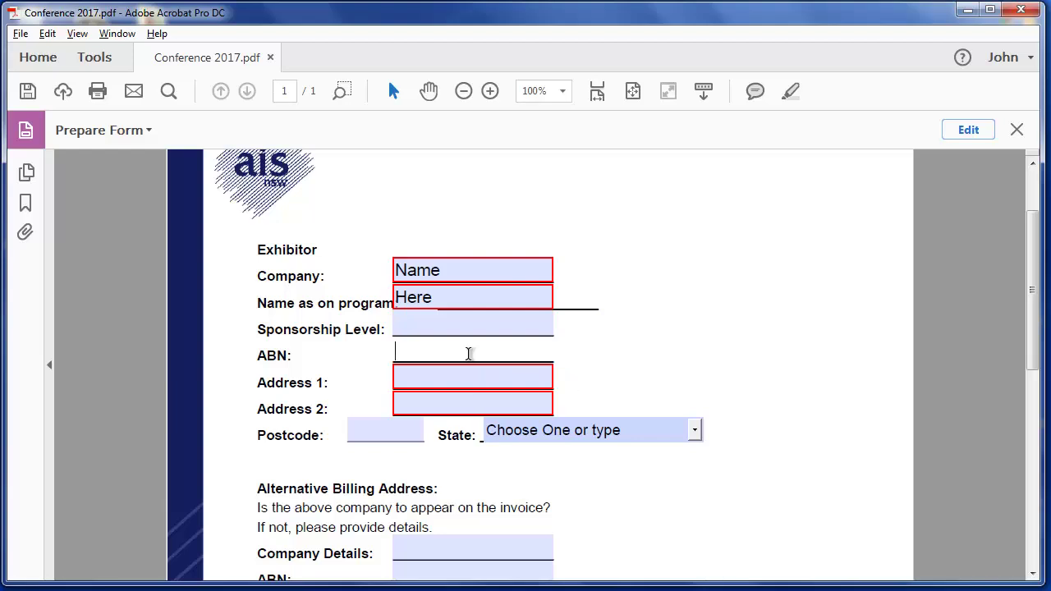
# - Format the ABN field as a Number with 1234.56 separator style and 0 decimal places
pyautogui.click(974, 132)
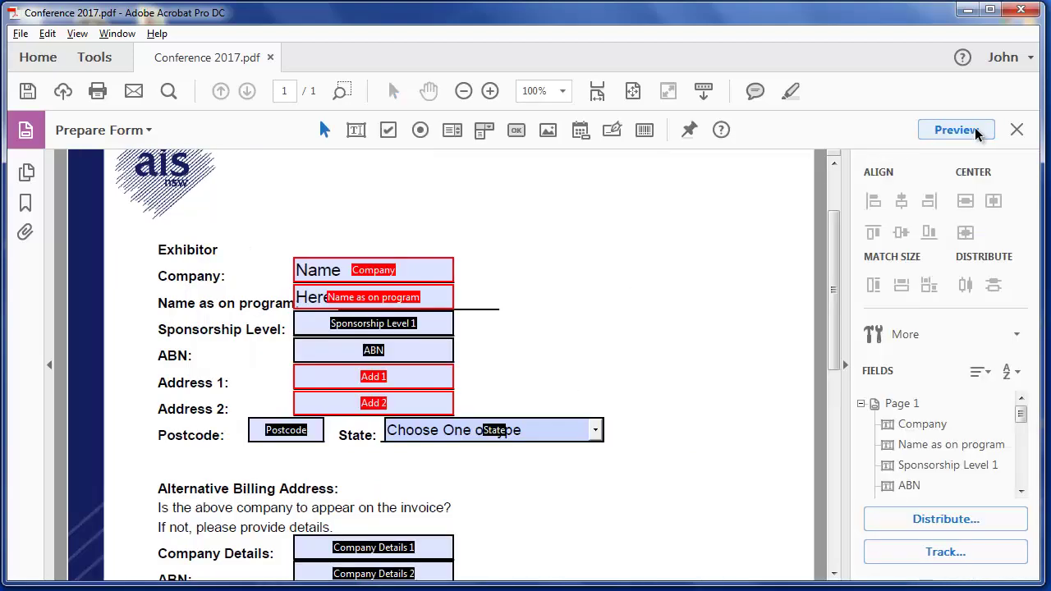
pyautogui.click(394, 359)
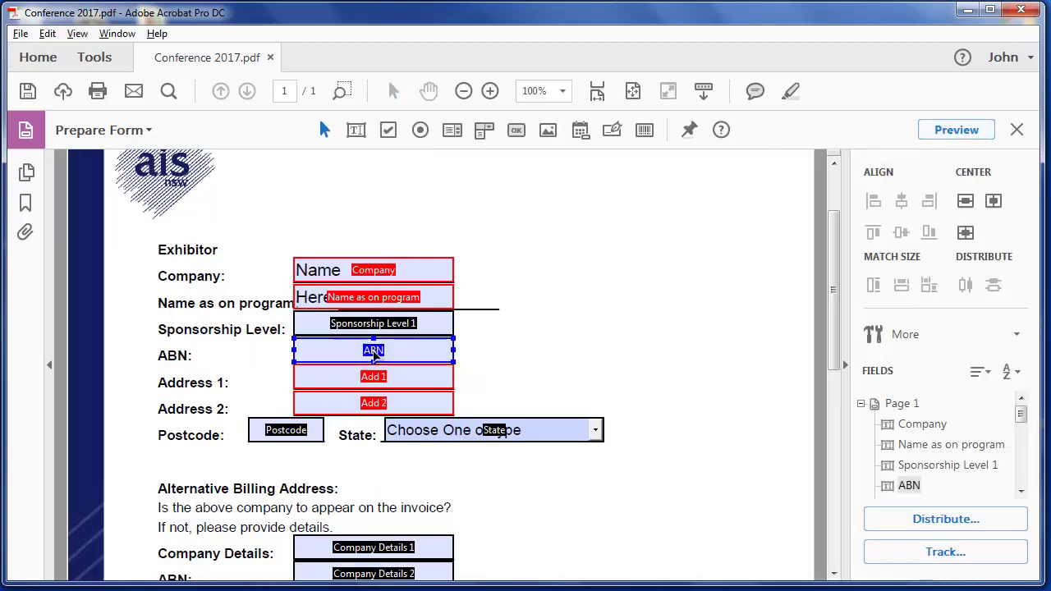
pyautogui.doubleClick(374, 352)
pyautogui.click(866, 144)
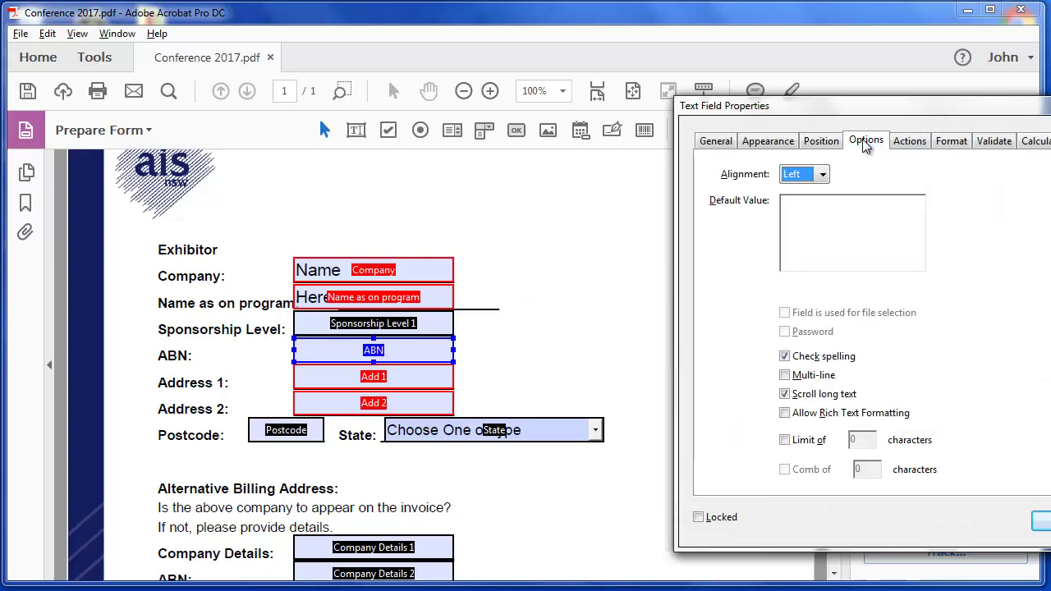
pyautogui.click(951, 141)
pyautogui.click(899, 174)
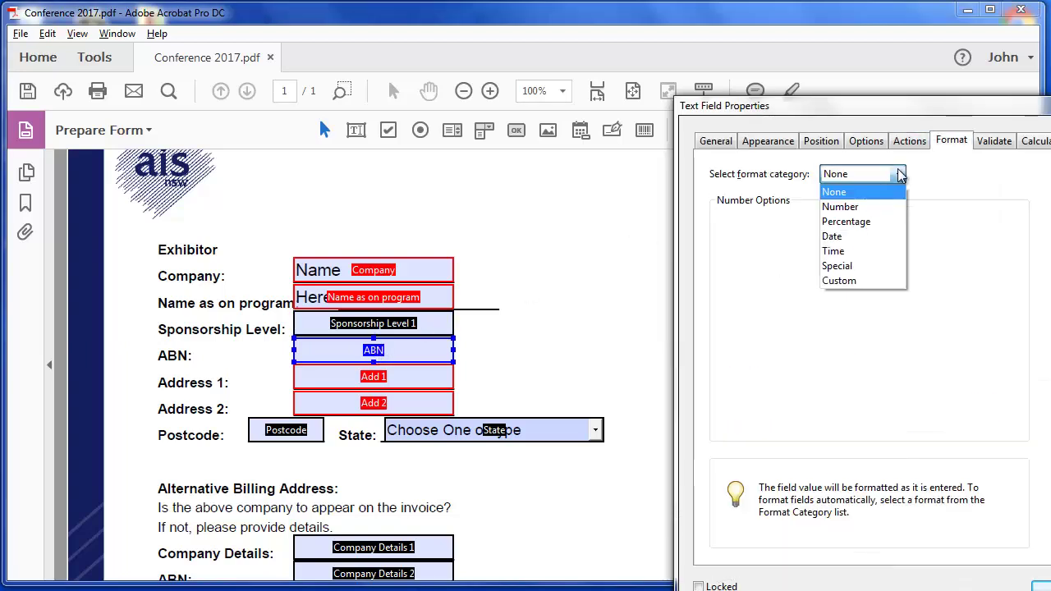
pyautogui.click(852, 209)
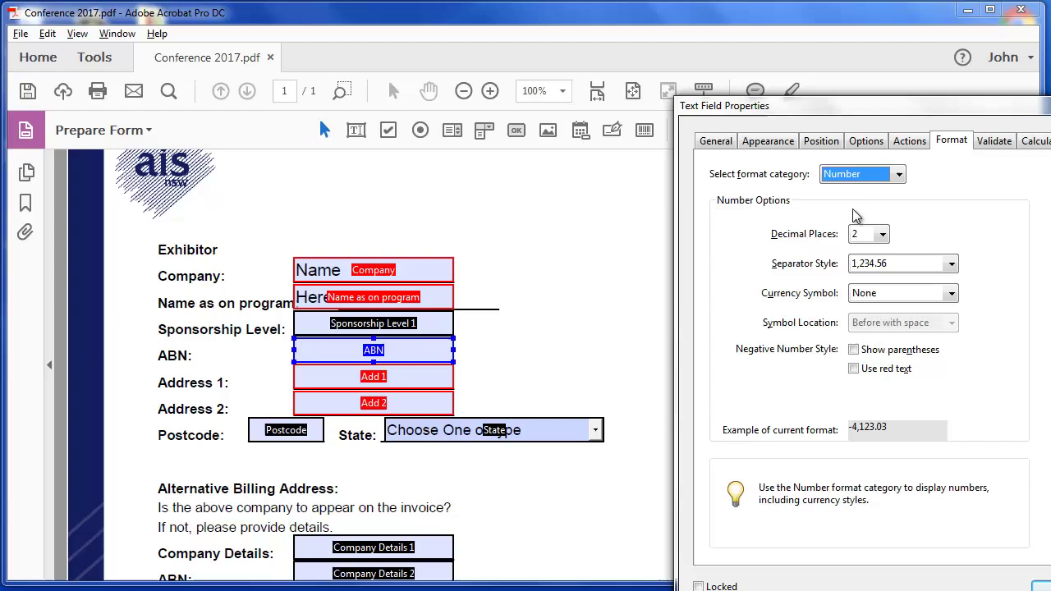
pyautogui.click(893, 269)
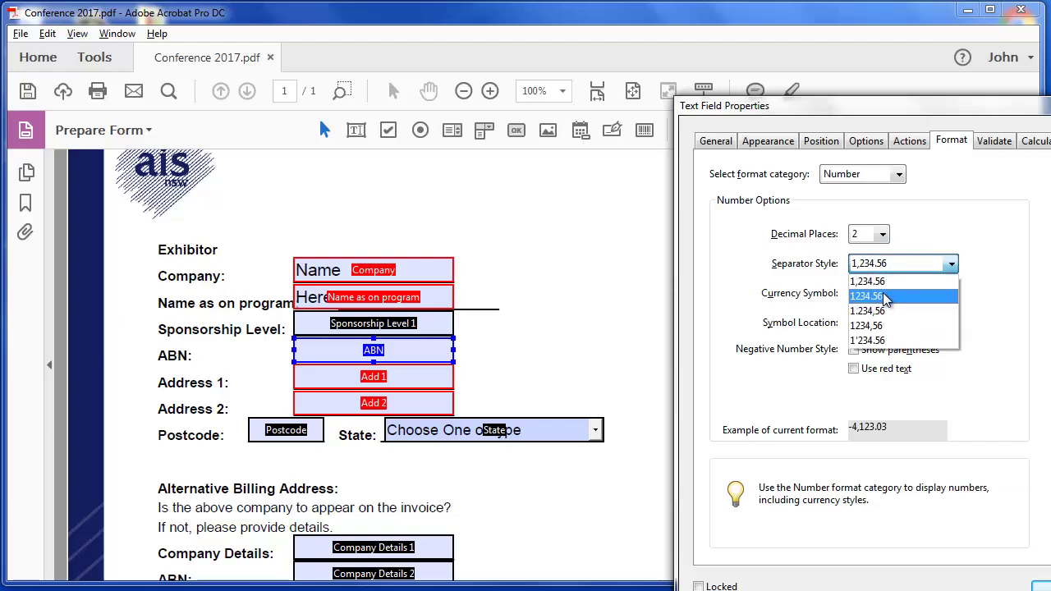
pyautogui.click(882, 295)
pyautogui.press('Tab')
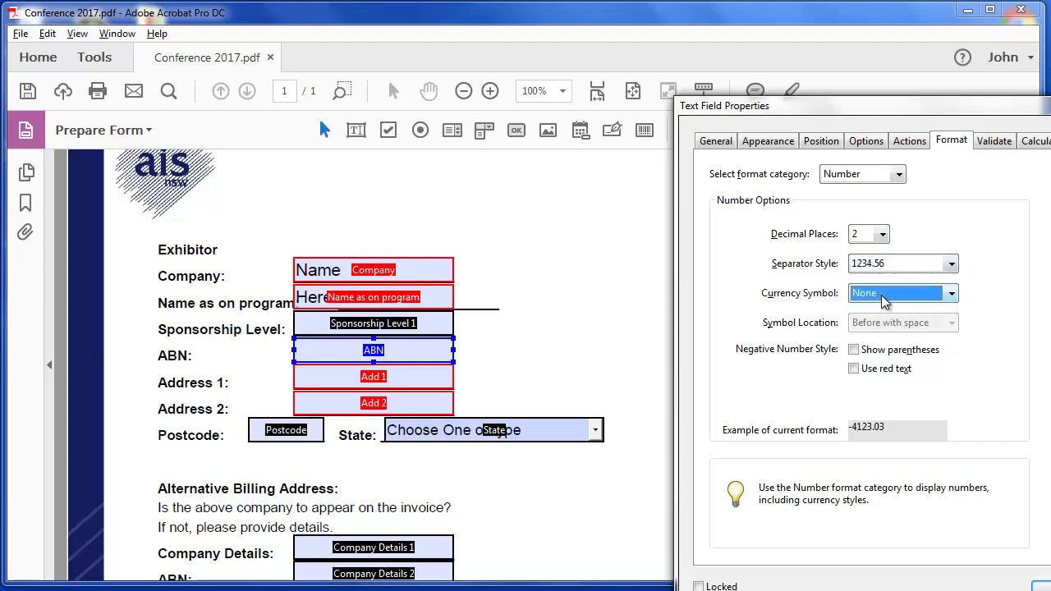
pyautogui.click(882, 237)
pyautogui.click(883, 253)
pyautogui.click(862, 252)
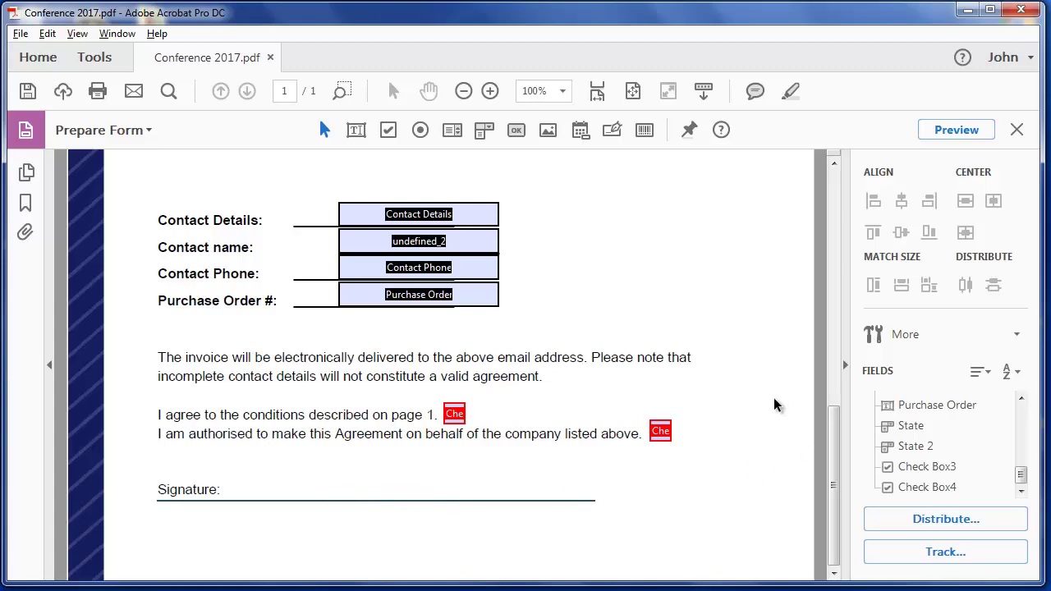
# - Save the Conference 2017 form with File > Save
pyautogui.scroll(10, 774, 398)
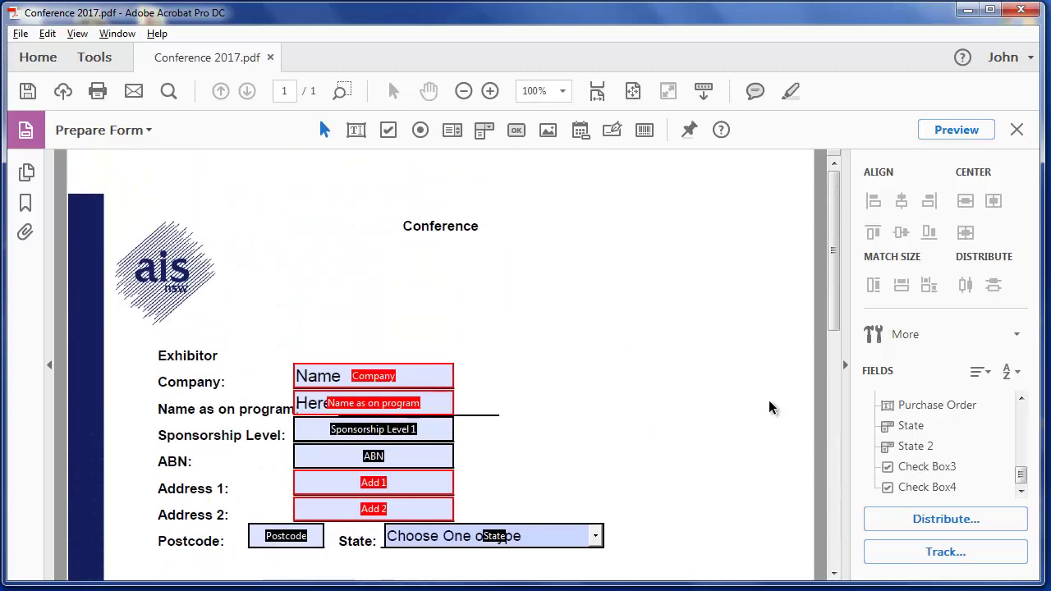
pyautogui.click(21, 34)
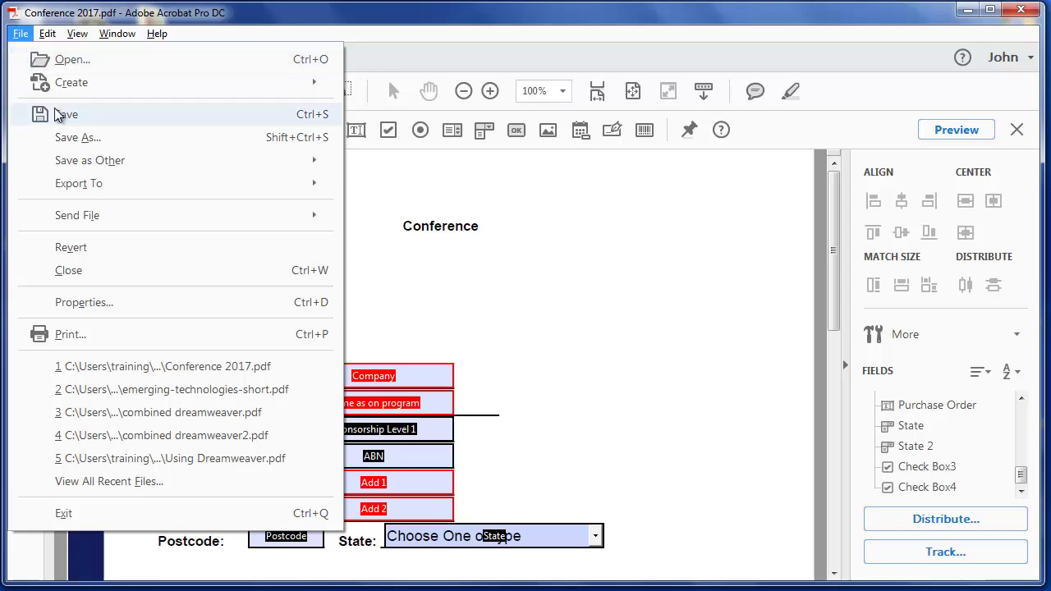
pyautogui.click(622, 326)
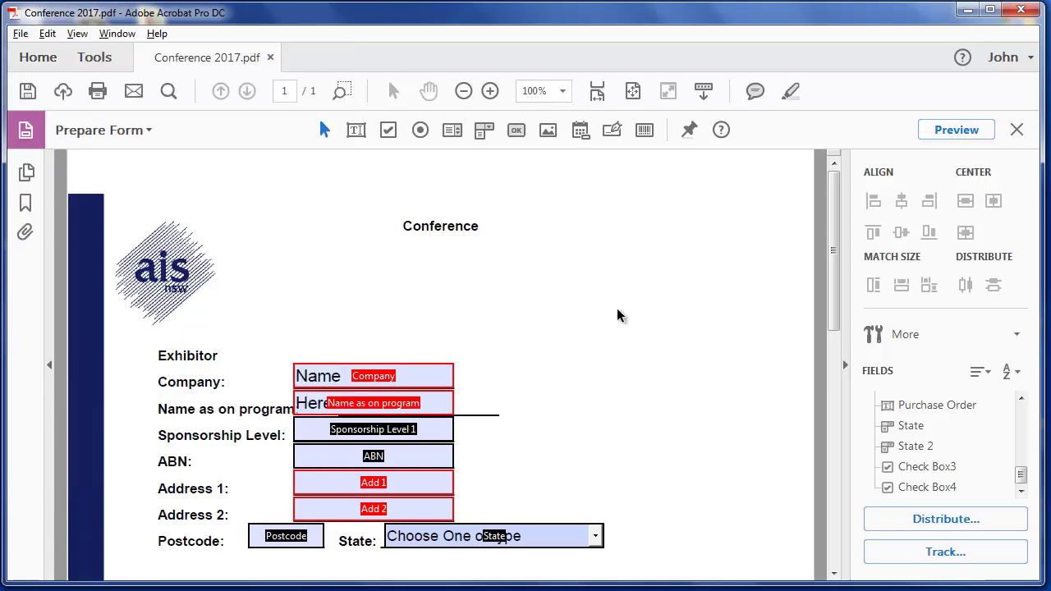